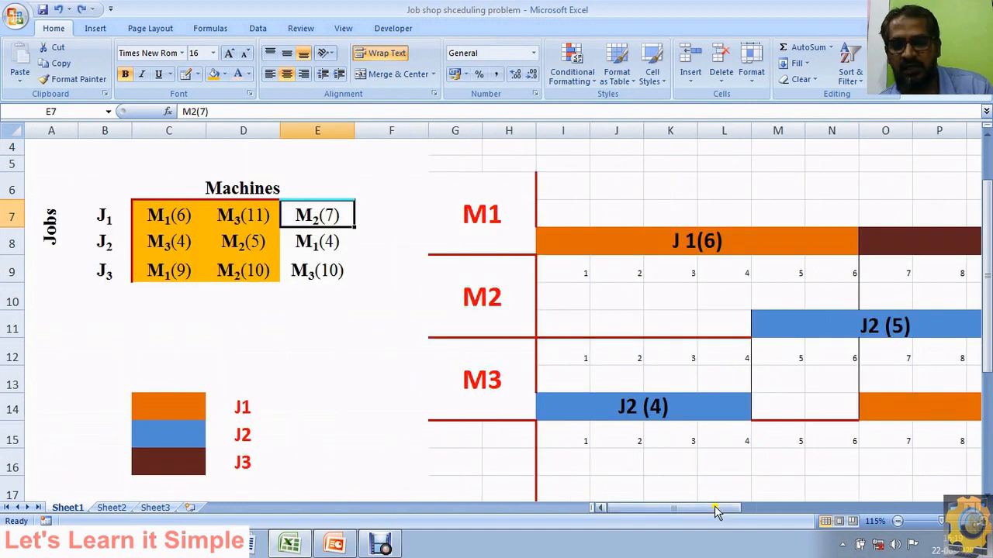
- Draw an outline border around AH11:AL11, directly after the J 3 (10) bar on machine M2
{"action": "left_click_drag", "start_coordinate": [719, 511], "coordinate": [851, 514]}
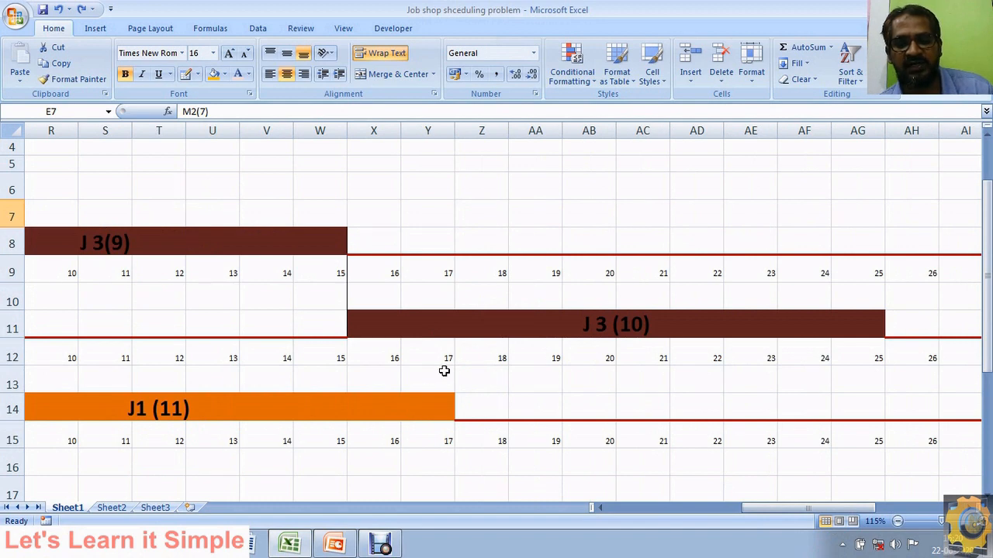
{"action": "left_click", "coordinate": [198, 74]}
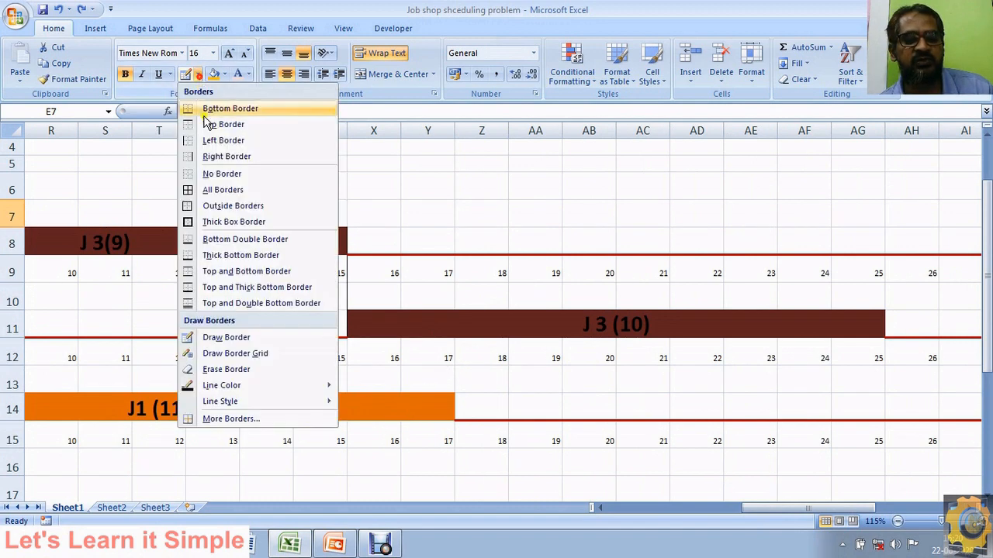
{"action": "left_click", "coordinate": [232, 338]}
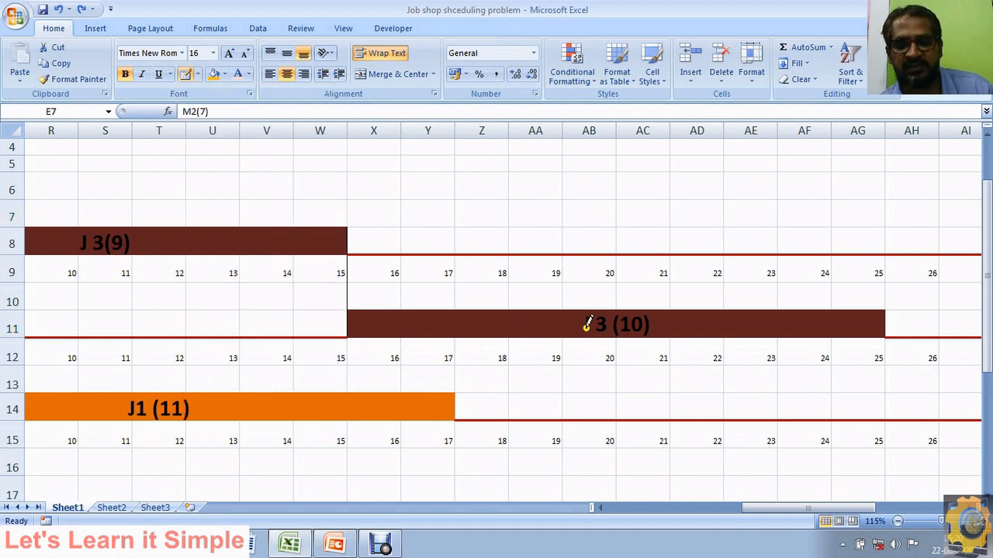
{"action": "left_click_drag", "start_coordinate": [878, 510], "coordinate": [970, 511]}
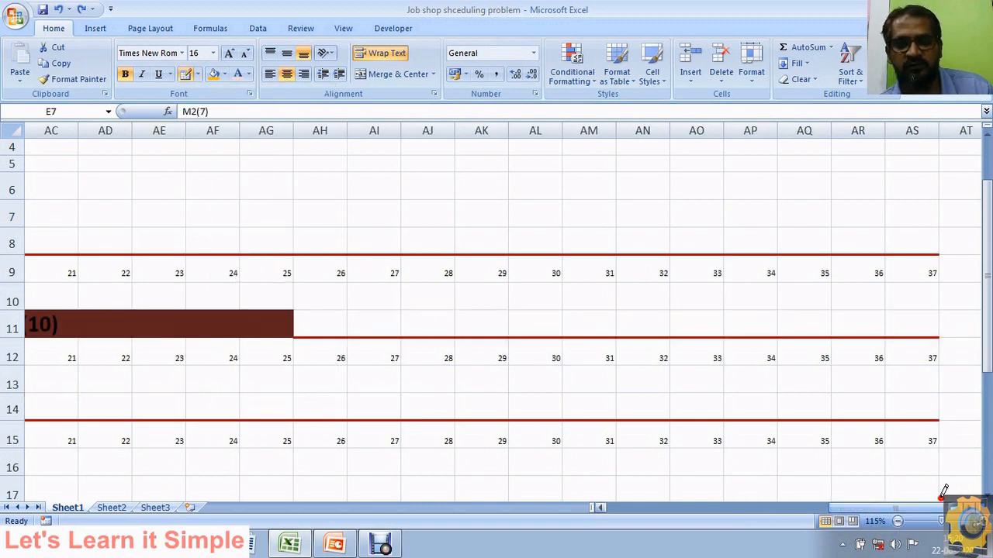
{"action": "left_click_drag", "start_coordinate": [290, 311], "coordinate": [558, 319]}
{"action": "left_click_drag", "start_coordinate": [853, 510], "coordinate": [732, 511]}
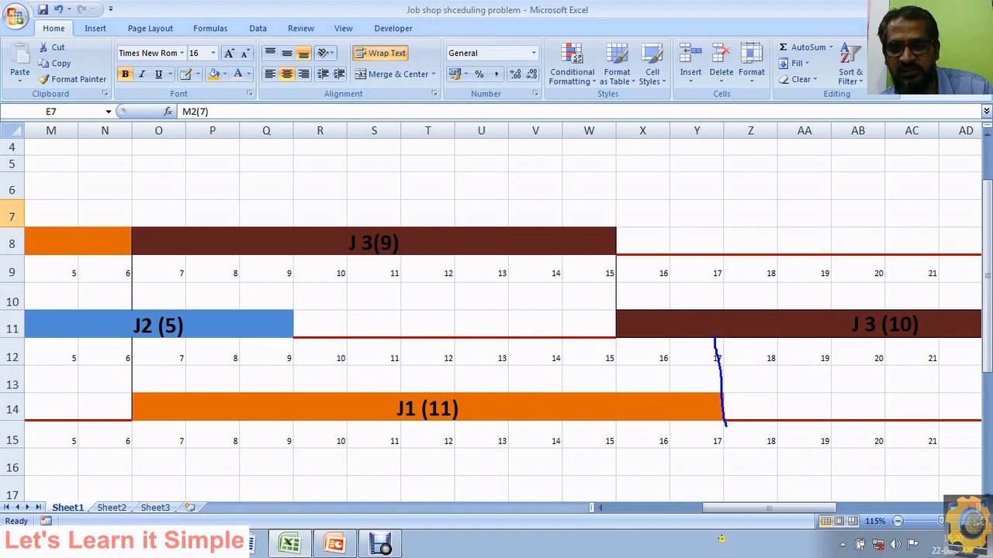
{"action": "left_click_drag", "start_coordinate": [765, 509], "coordinate": [816, 509]}
{"action": "left_click", "coordinate": [773, 359]}
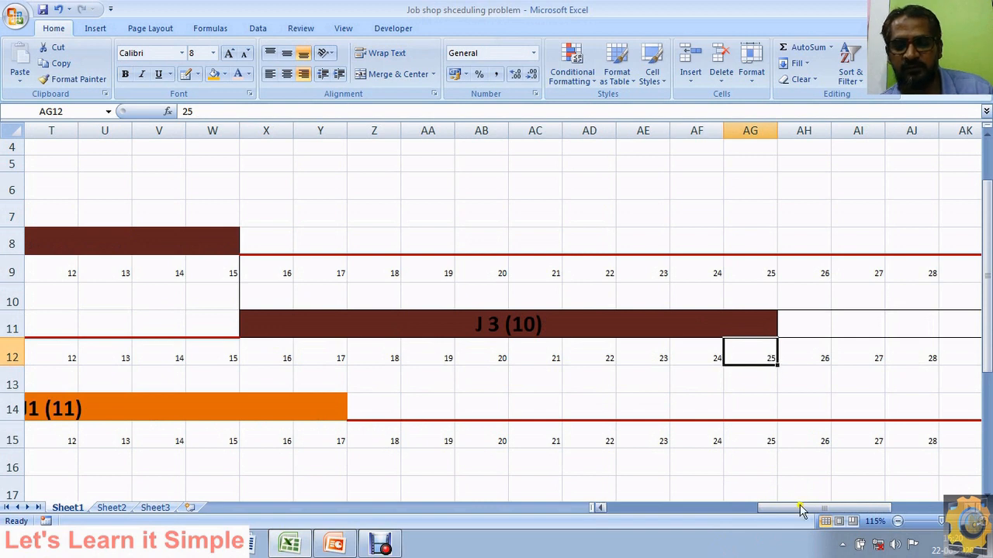
- Check job J1's M2(7) operation and extend the outline after the J 3 (10) bar to cover AH11:AN11
{"action": "left_click_drag", "start_coordinate": [799, 509], "coordinate": [611, 511]}
{"action": "left_click", "coordinate": [312, 217]}
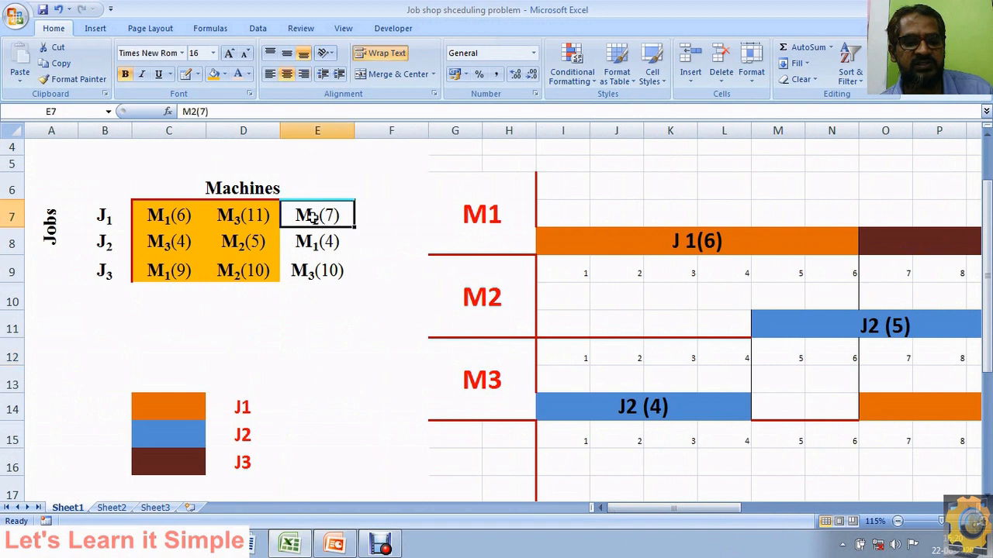
{"action": "left_click_drag", "start_coordinate": [719, 510], "coordinate": [898, 490]}
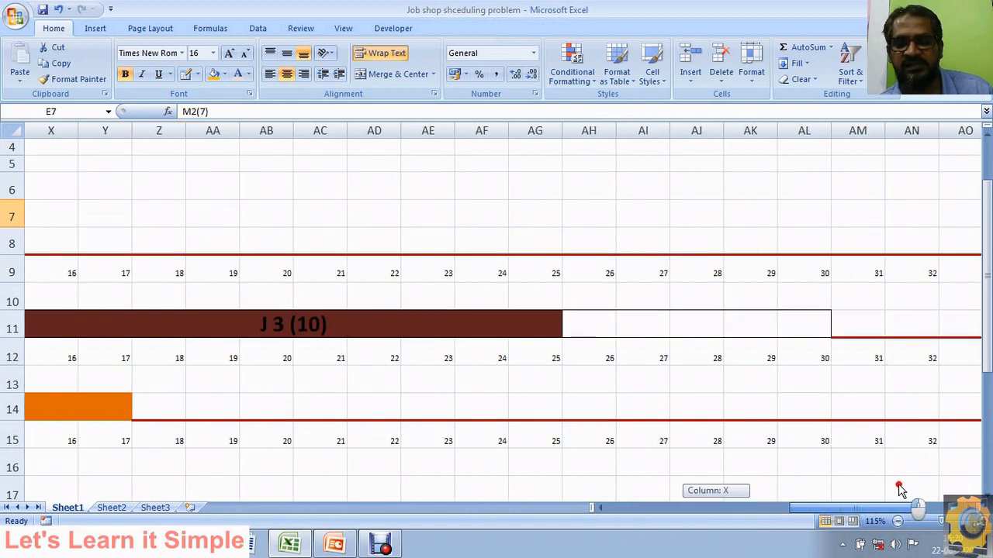
{"action": "left_click", "coordinate": [198, 74]}
{"action": "left_click", "coordinate": [226, 339]}
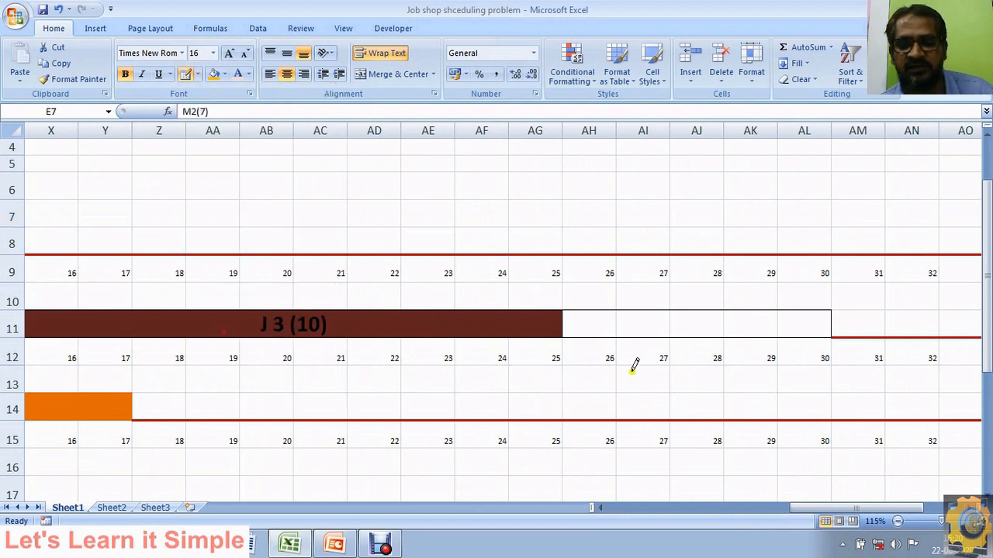
{"action": "mouse_move", "coordinate": [824, 310]}
{"action": "left_mouse_down"}
{"action": "mouse_move", "coordinate": [912, 314]}
{"action": "mouse_move", "coordinate": [606, 319]}
{"action": "left_mouse_up"}
{"action": "key", "text": "Escape"}
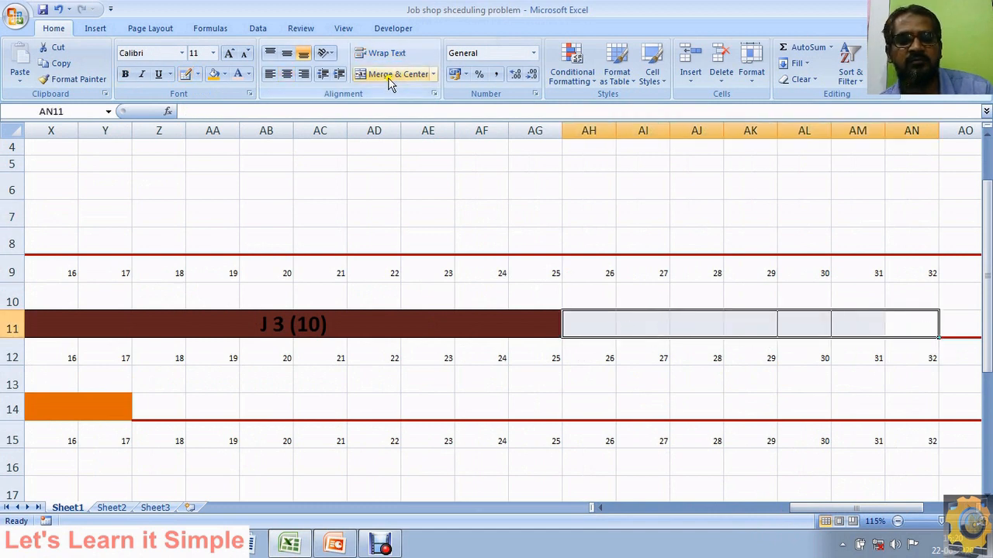
- Merge and center AH11:AN11 with middle alignment, wrapped text, bold and font size 20
{"action": "left_click", "coordinate": [394, 74]}
{"action": "left_click", "coordinate": [286, 53]}
{"action": "left_click", "coordinate": [125, 74]}
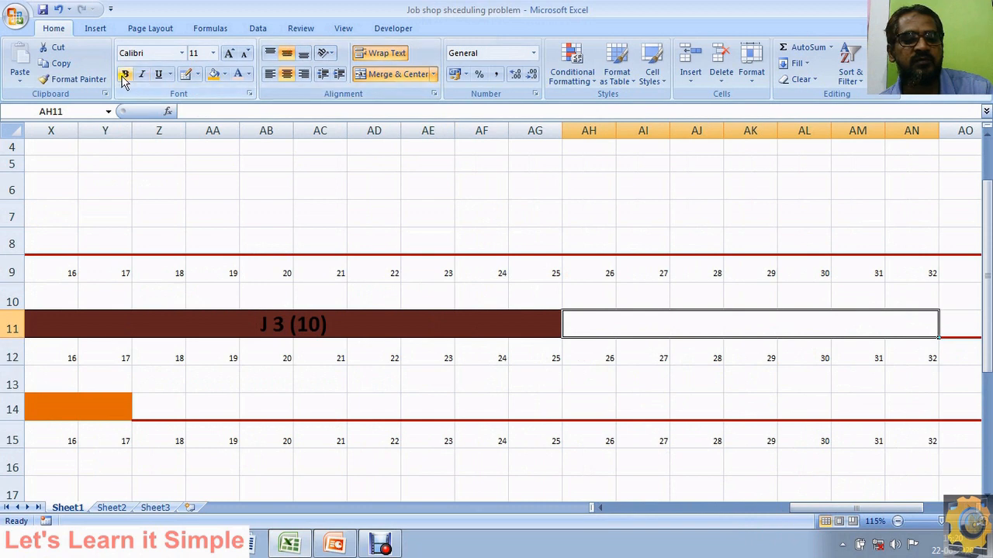
{"action": "left_click", "coordinate": [194, 52]}
{"action": "type", "text": "20"}
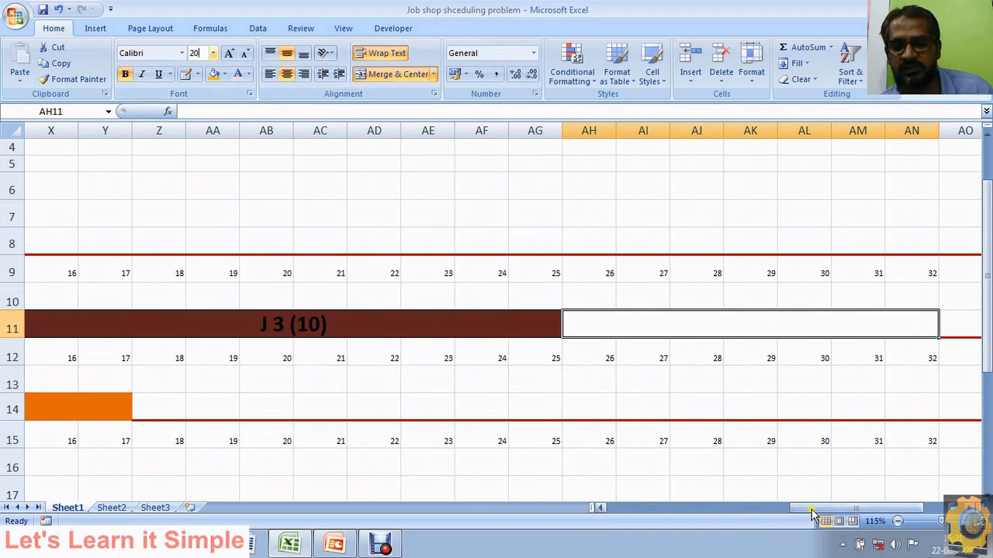
- Copy the orange format of the J1 (11) bar onto the merged block AH11:AN11
{"action": "left_click_drag", "start_coordinate": [806, 510], "coordinate": [646, 516]}
{"action": "left_click", "coordinate": [732, 408]}
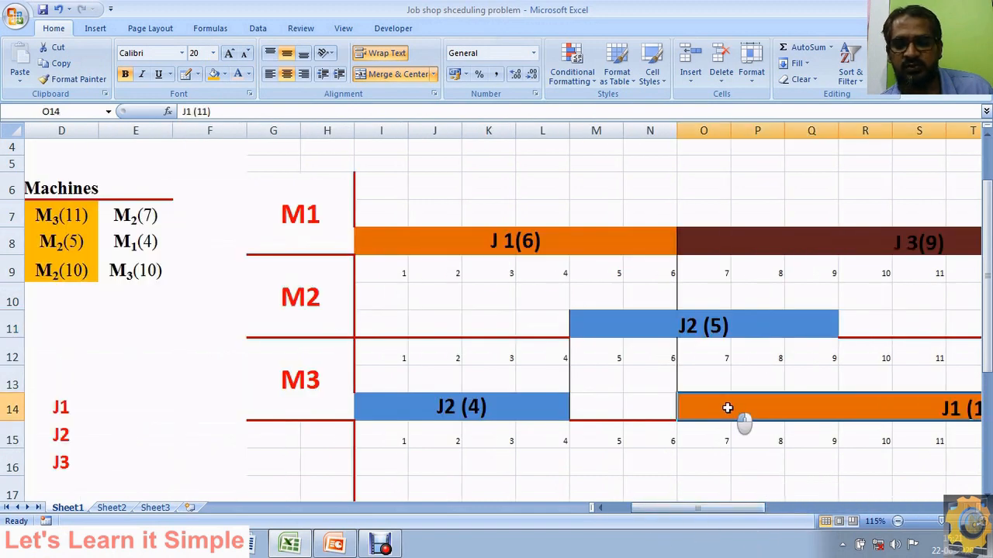
{"action": "left_click", "coordinate": [74, 80]}
{"action": "mouse_move", "coordinate": [683, 509]}
{"action": "left_mouse_down"}
{"action": "mouse_move", "coordinate": [819, 512]}
{"action": "mouse_move", "coordinate": [856, 492]}
{"action": "left_mouse_up"}
{"action": "left_click", "coordinate": [613, 330]}
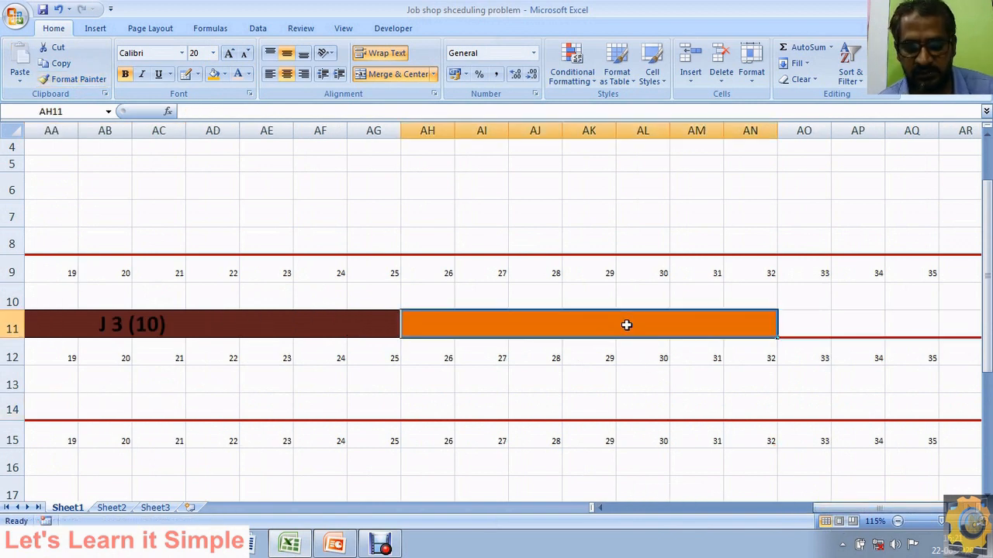
- Label the orange bar in AH11:AN11 "J1 (7)"
{"action": "type", "text": "J1"}
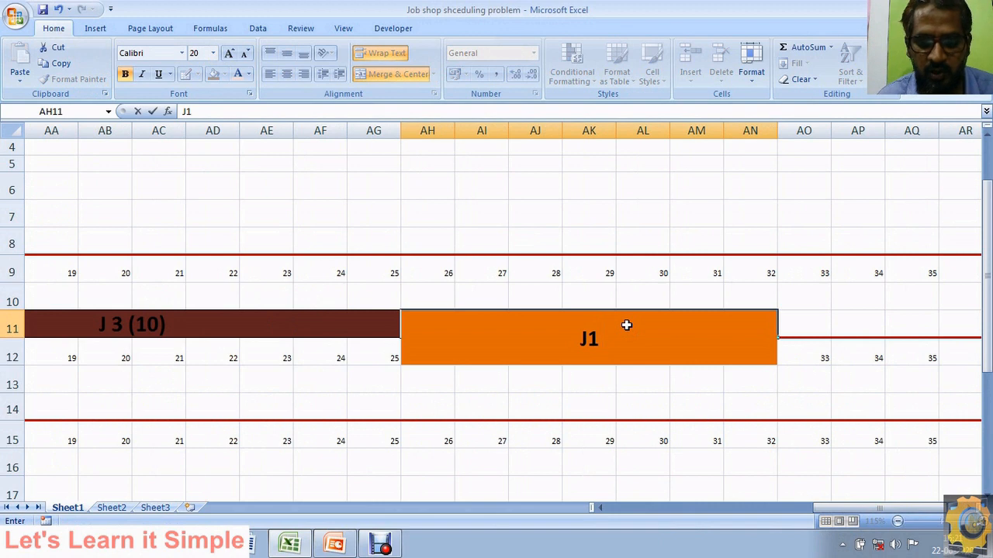
{"action": "type", "text": " (7"}
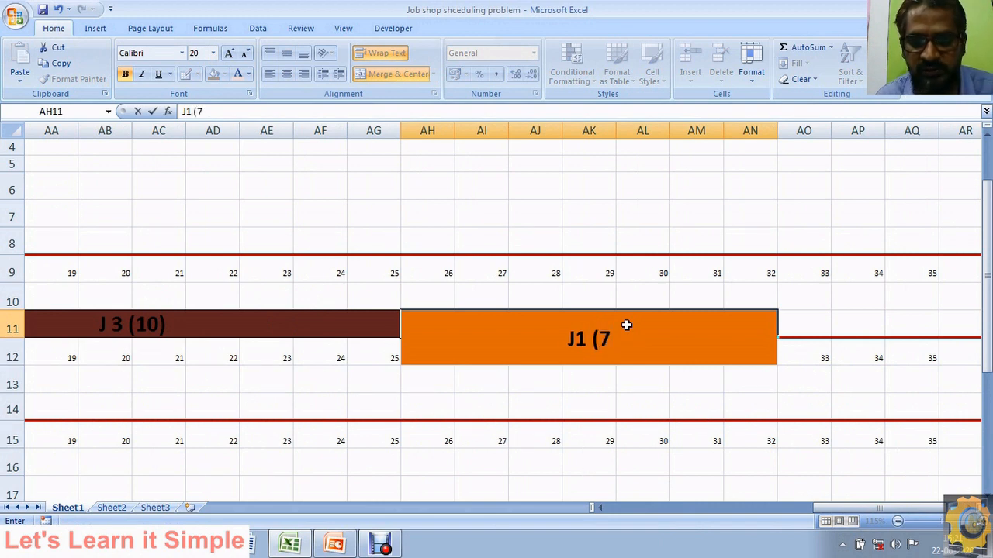
{"action": "type", "text": ")"}
{"action": "left_click", "coordinate": [695, 399]}
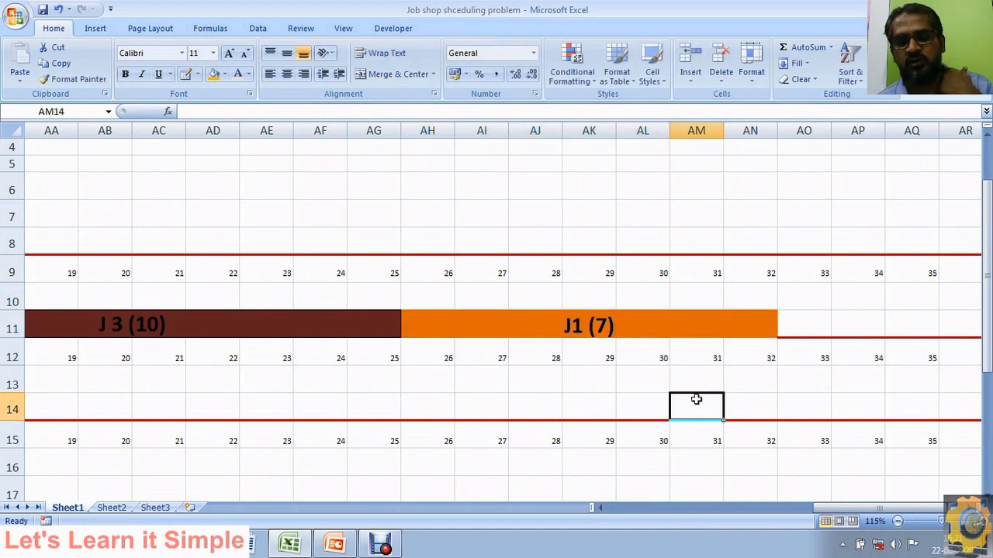
- Highlight job J1's M2(7) operation in cell E7 of the machines table with the orange-yellow fill
{"action": "left_click_drag", "start_coordinate": [853, 510], "coordinate": [705, 512]}
{"action": "left_click", "coordinate": [338, 223]}
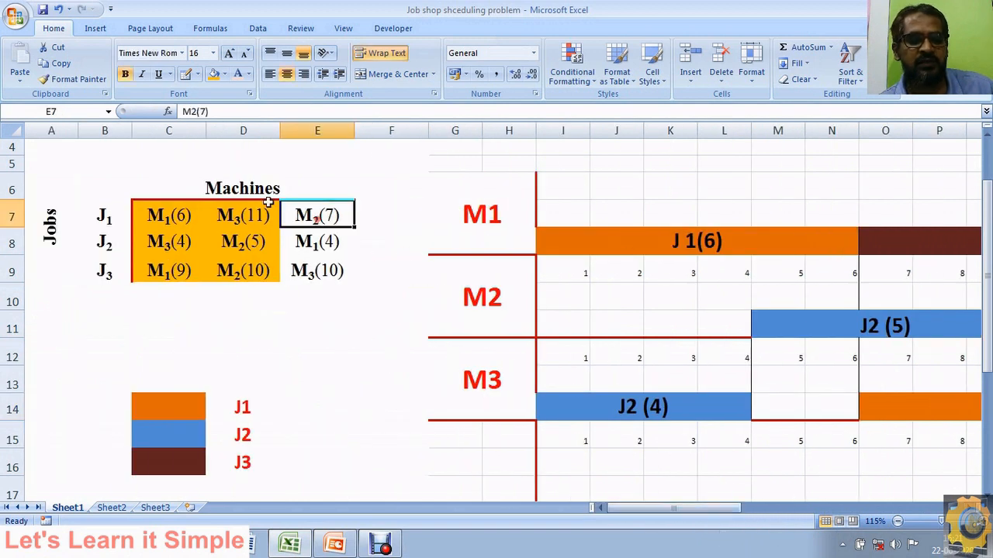
{"action": "left_click", "coordinate": [213, 74]}
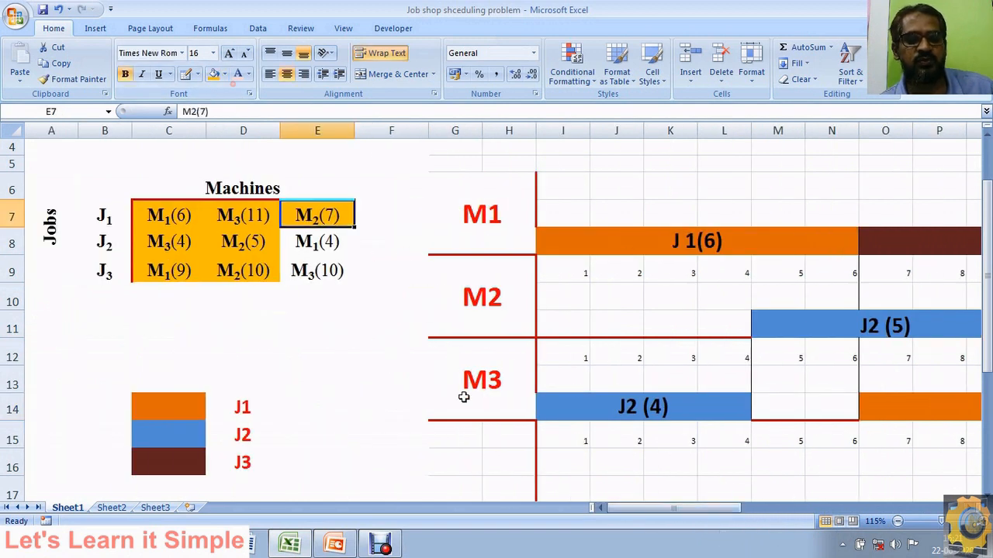
{"action": "left_click", "coordinate": [401, 410]}
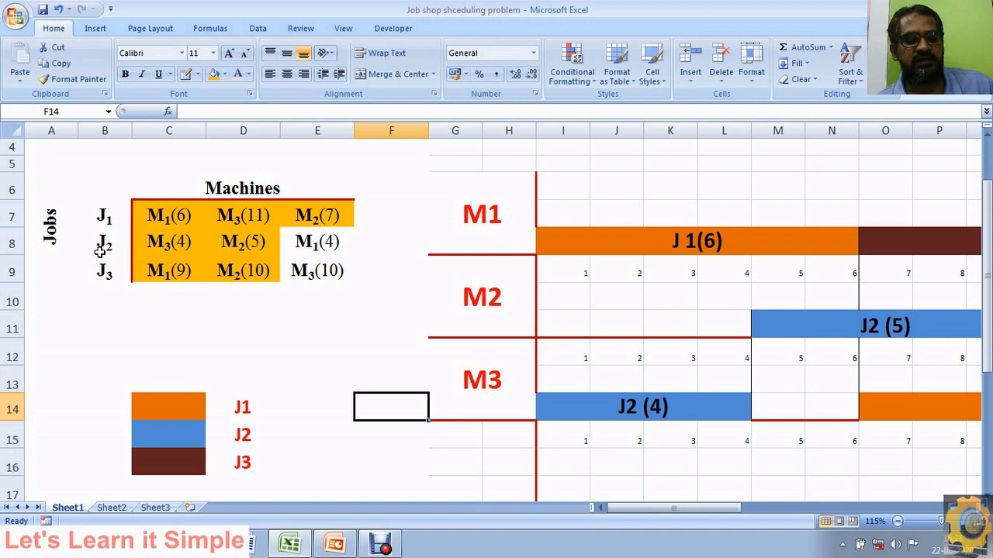
- Examine job J2's M1(4) operation against the end of the J2 (5) bar and machine M1's free time after J 3(9)
{"action": "left_click_drag", "start_coordinate": [98, 247], "coordinate": [311, 245]}
{"action": "left_click_drag", "start_coordinate": [714, 513], "coordinate": [777, 513]}
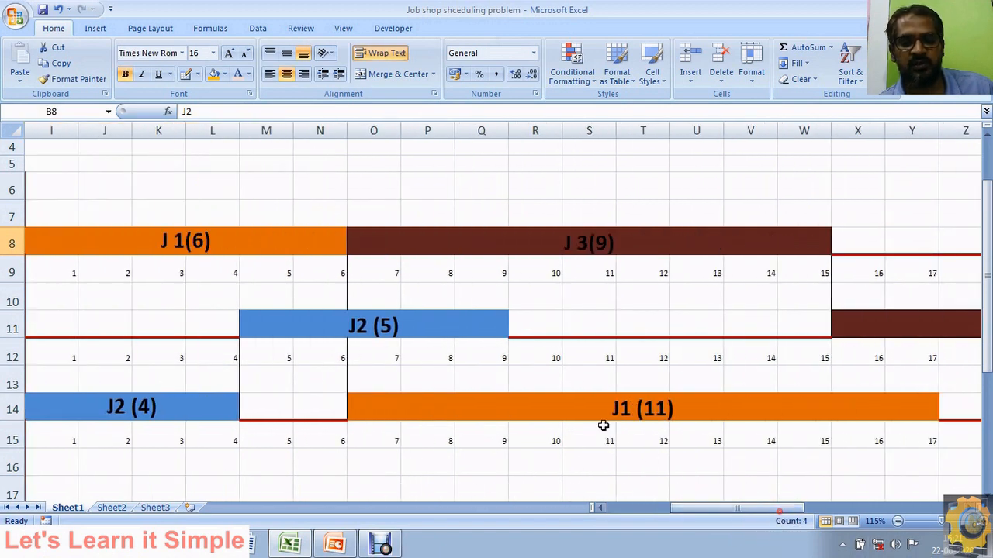
{"action": "left_click", "coordinate": [512, 328]}
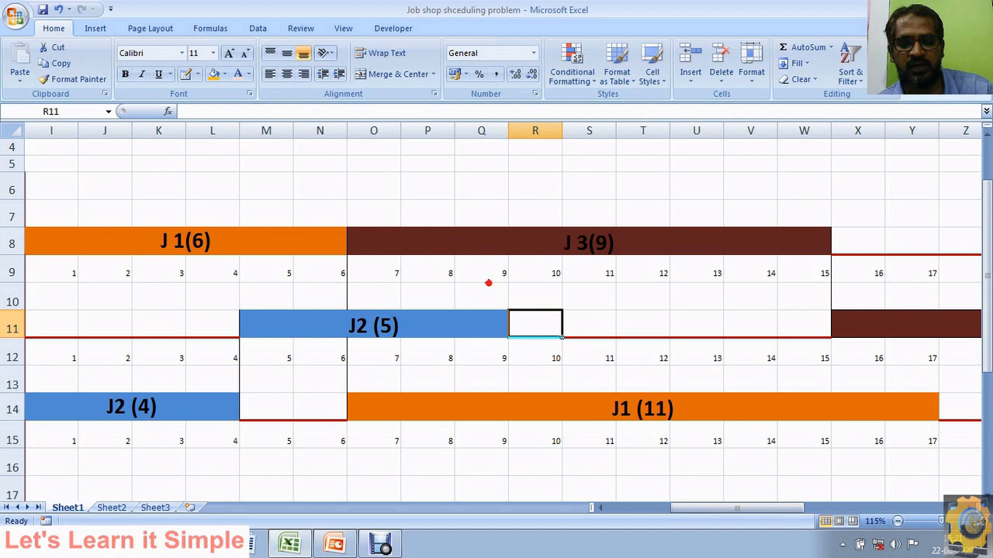
{"action": "left_click_drag", "start_coordinate": [503, 360], "coordinate": [554, 301]}
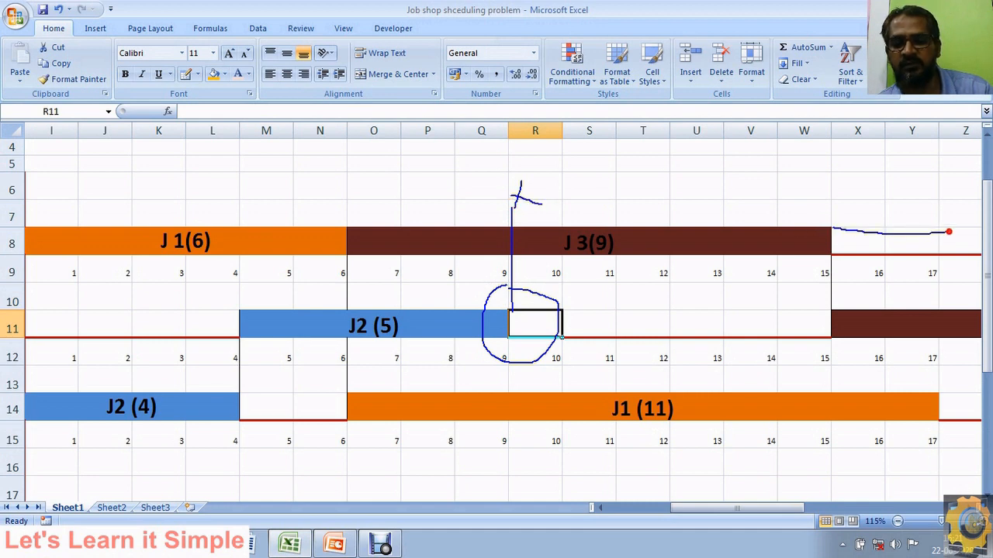
{"action": "mouse_move", "coordinate": [525, 216]}
{"action": "left_mouse_down"}
{"action": "mouse_move", "coordinate": [724, 197]}
{"action": "mouse_move", "coordinate": [789, 207]}
{"action": "left_mouse_up"}
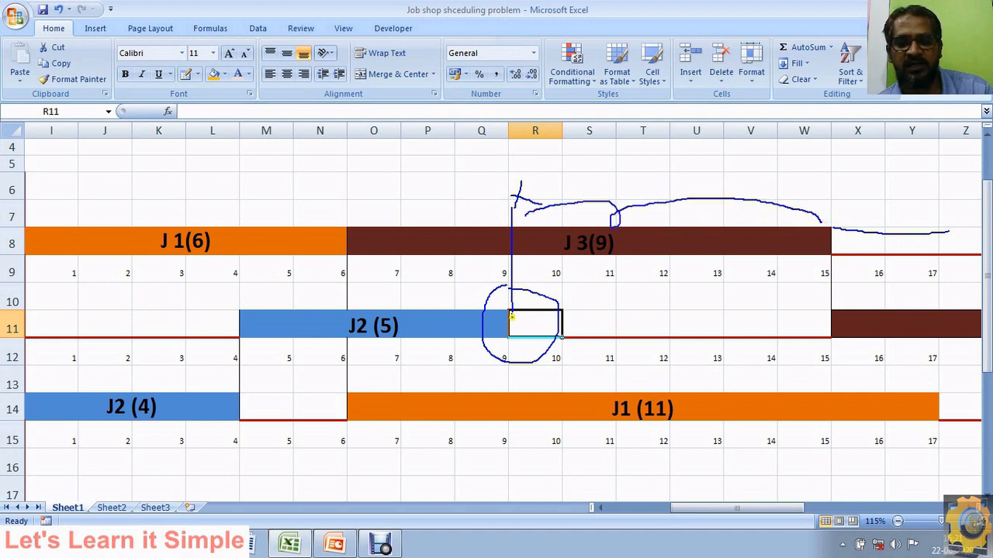
{"action": "mouse_move", "coordinate": [508, 315]}
{"action": "left_mouse_down"}
{"action": "mouse_move", "coordinate": [808, 268]}
{"action": "mouse_move", "coordinate": [811, 294]}
{"action": "left_mouse_up"}
{"action": "key", "text": "Escape"}
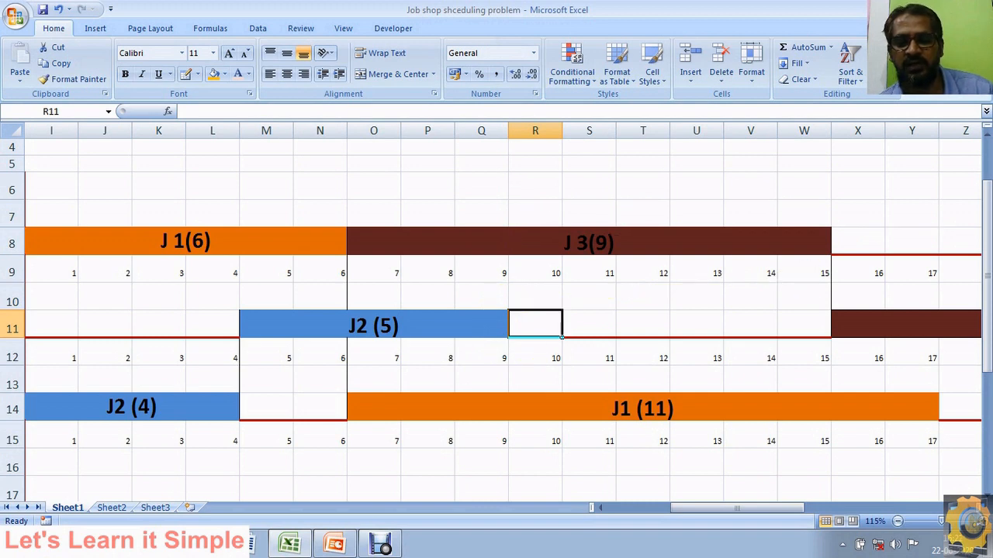
- Draw an outline border around X8:AA8, directly after the J 3(9) bar on machine M1
{"action": "left_click", "coordinate": [197, 76]}
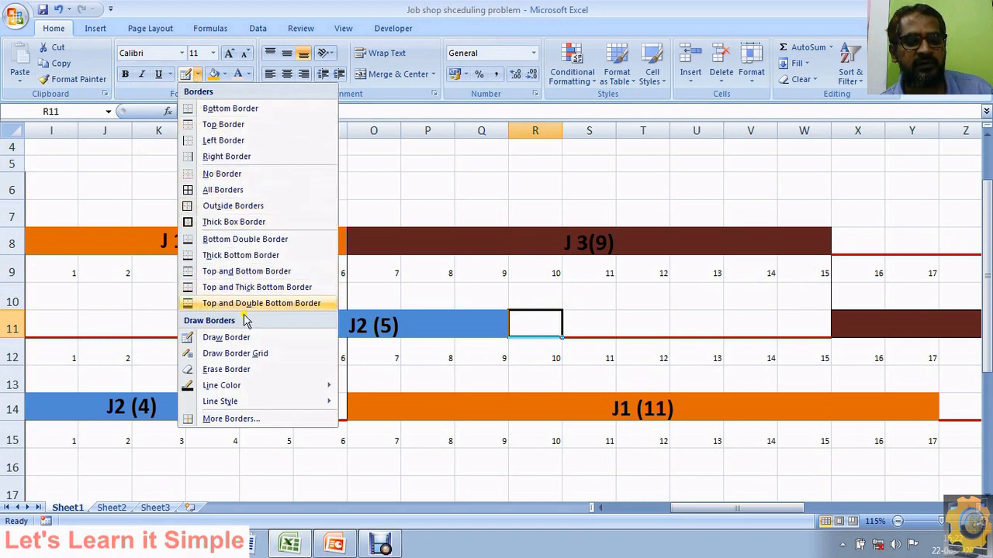
{"action": "left_click", "coordinate": [247, 337]}
{"action": "left_click_drag", "start_coordinate": [685, 505], "coordinate": [739, 509]}
{"action": "mouse_move", "coordinate": [463, 224]}
{"action": "left_mouse_down"}
{"action": "mouse_move", "coordinate": [637, 231]}
{"action": "mouse_move", "coordinate": [644, 244]}
{"action": "left_mouse_up"}
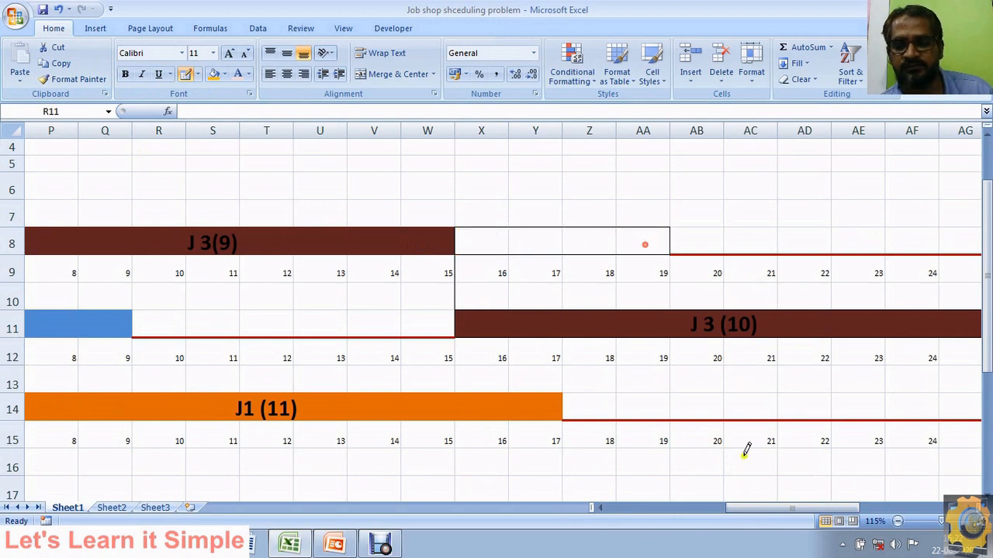
- Merge and center X8:AA8 with middle alignment, bold and font size 20
{"action": "left_click_drag", "start_coordinate": [772, 508], "coordinate": [804, 512]}
{"action": "left_click_drag", "start_coordinate": [290, 240], "coordinate": [420, 240]}
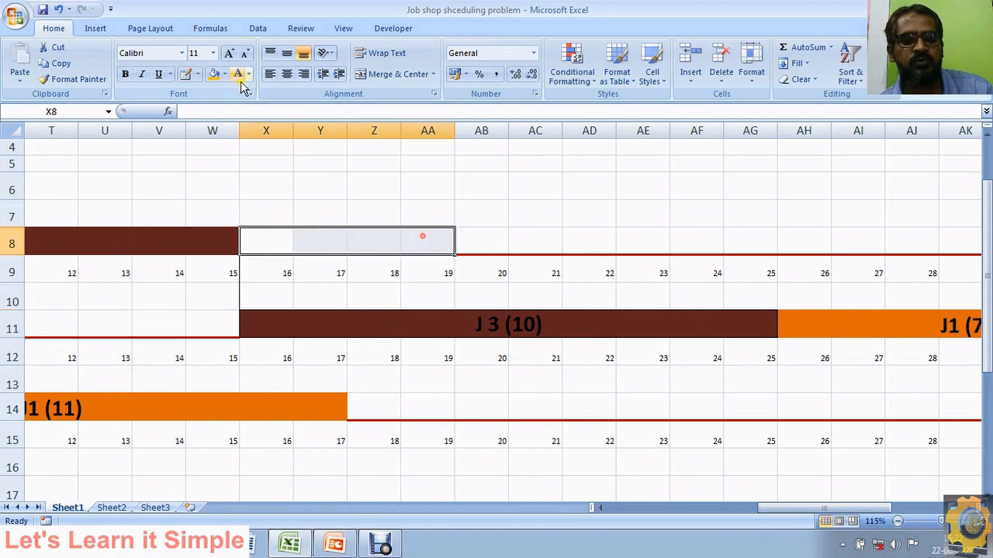
{"action": "left_click", "coordinate": [287, 73]}
{"action": "left_click", "coordinate": [286, 55]}
{"action": "left_click", "coordinate": [394, 74]}
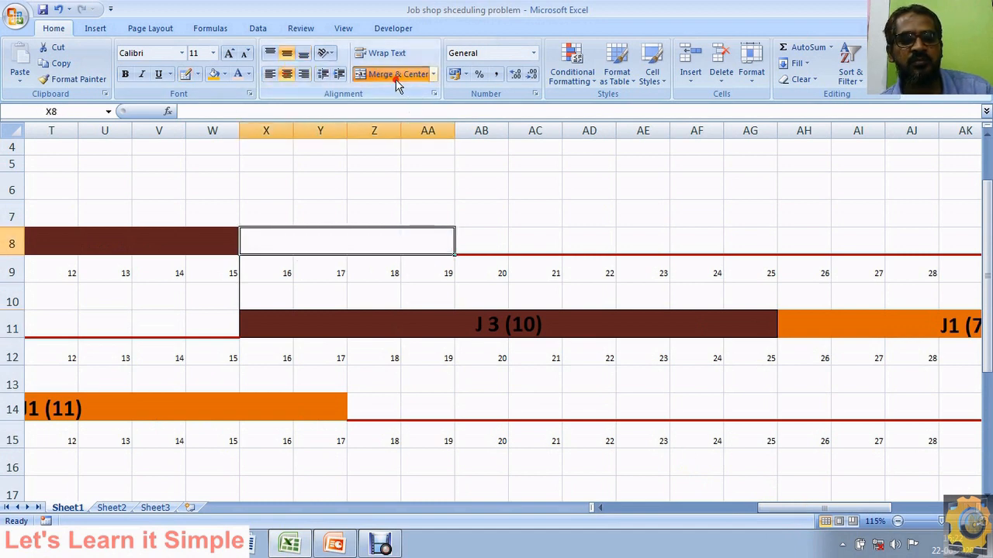
{"action": "left_click", "coordinate": [126, 74]}
{"action": "left_click", "coordinate": [198, 53]}
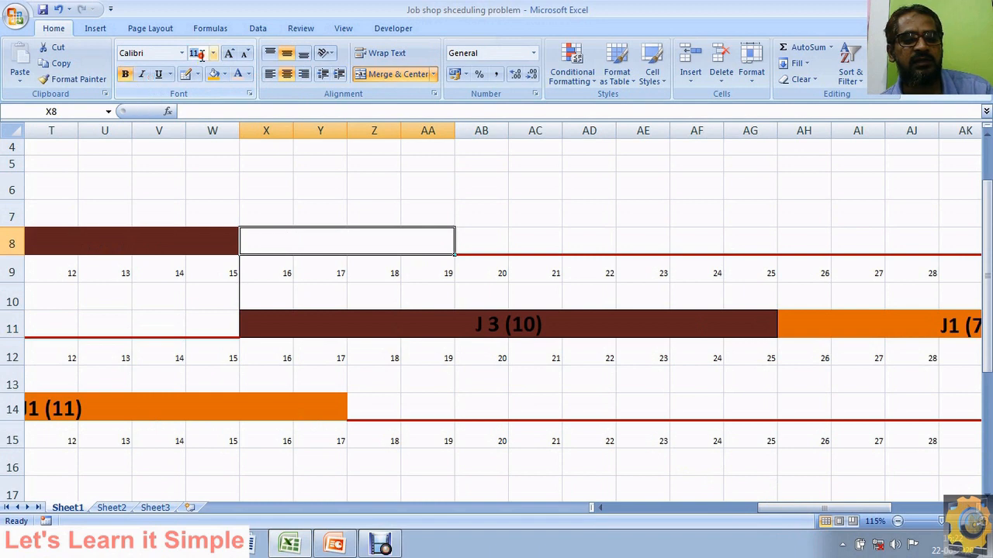
{"action": "type", "text": "20"}
{"action": "key", "text": "Return"}
{"action": "type", "text": "J2 94)"}
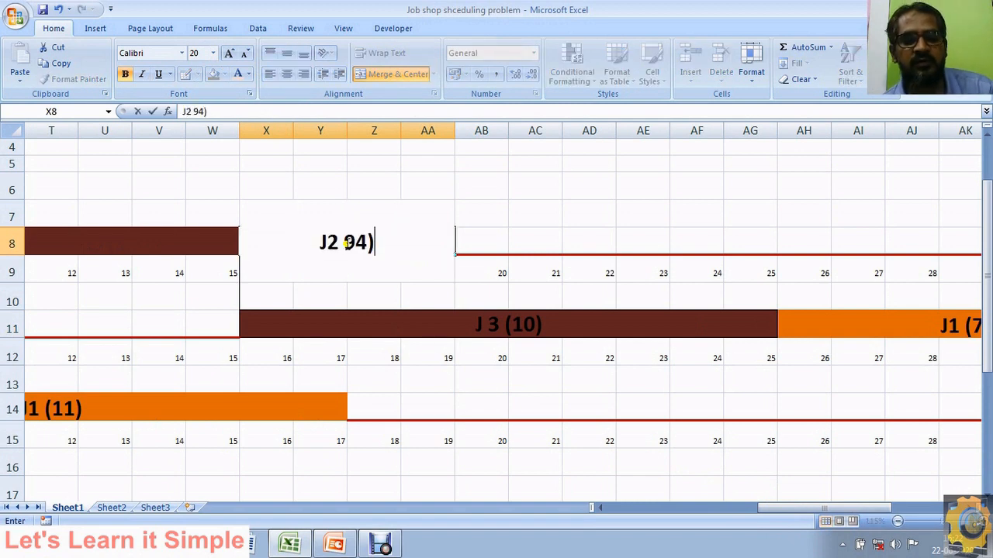
{"action": "key", "text": "Escape"}
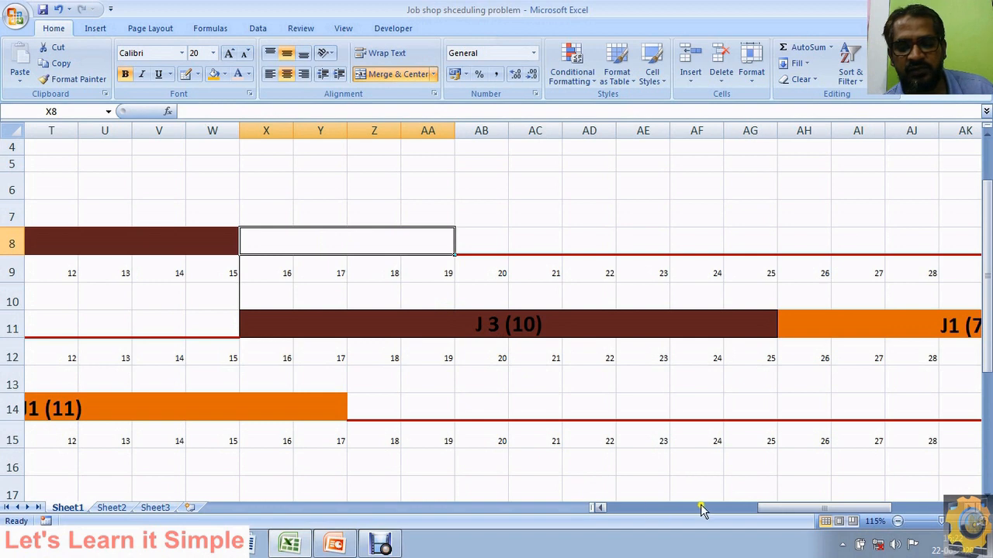
- Copy the blue formatting of the J2 (4) bar on machine M3 onto the merged block X8:AA8
{"action": "left_click_drag", "start_coordinate": [762, 510], "coordinate": [657, 527]}
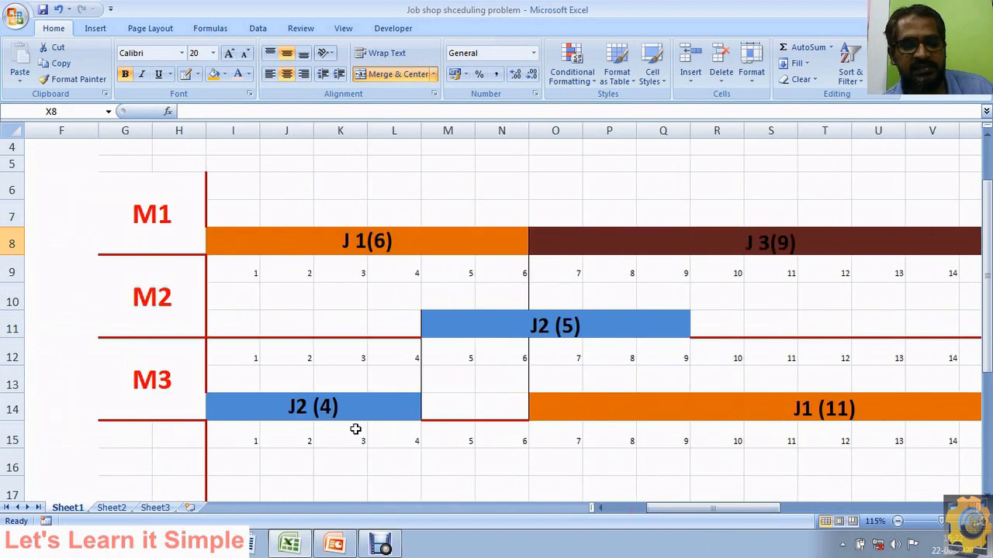
{"action": "left_click", "coordinate": [354, 415]}
{"action": "left_click", "coordinate": [74, 79]}
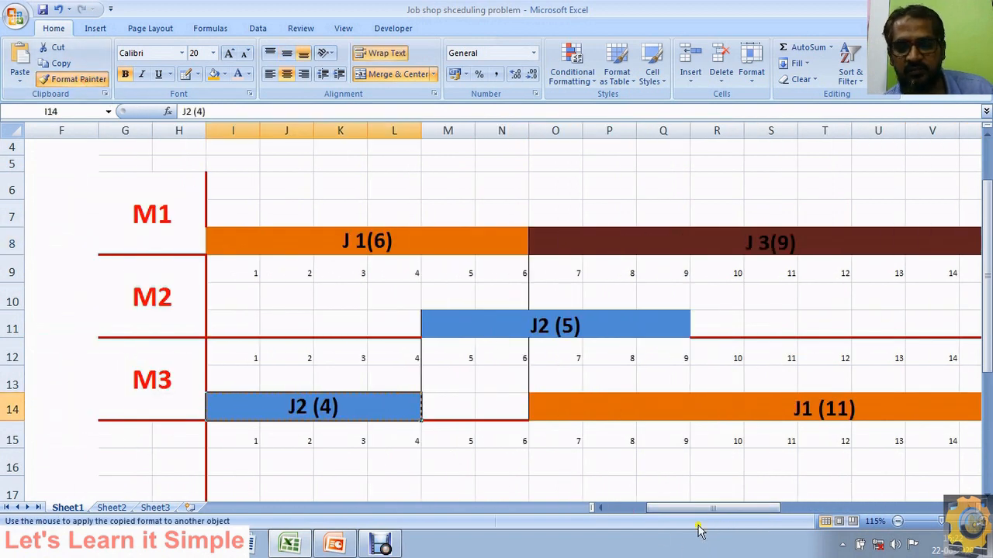
{"action": "left_click_drag", "start_coordinate": [709, 510], "coordinate": [821, 509]}
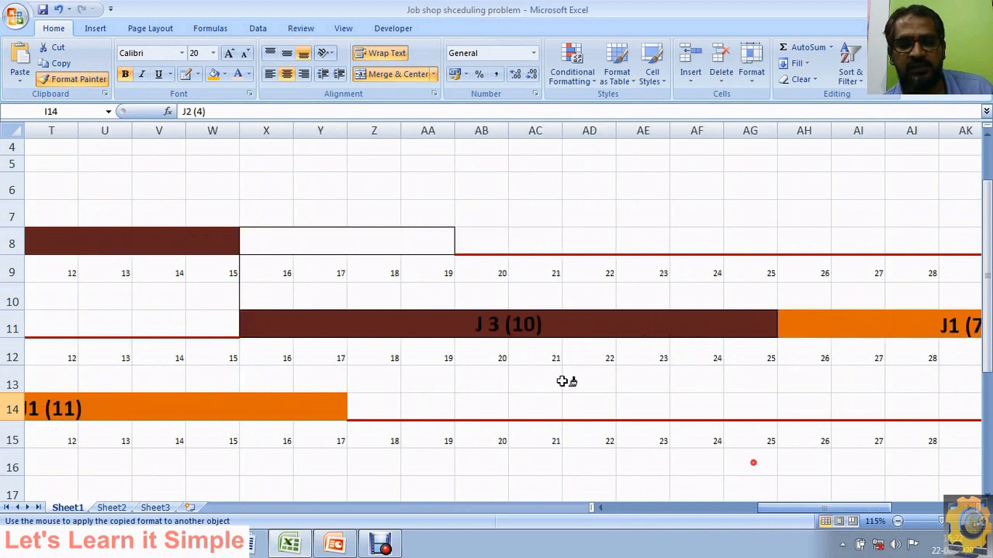
{"action": "left_click", "coordinate": [405, 245]}
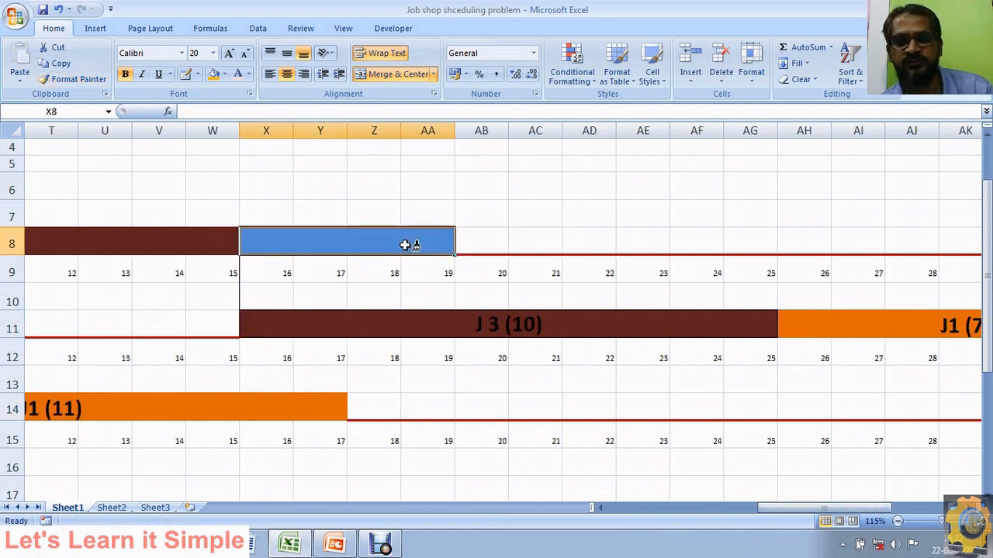
- Label the block X8:AA8 on machine M1 as "J 2 (4)"
{"action": "type", "text": "J 3 (10"}
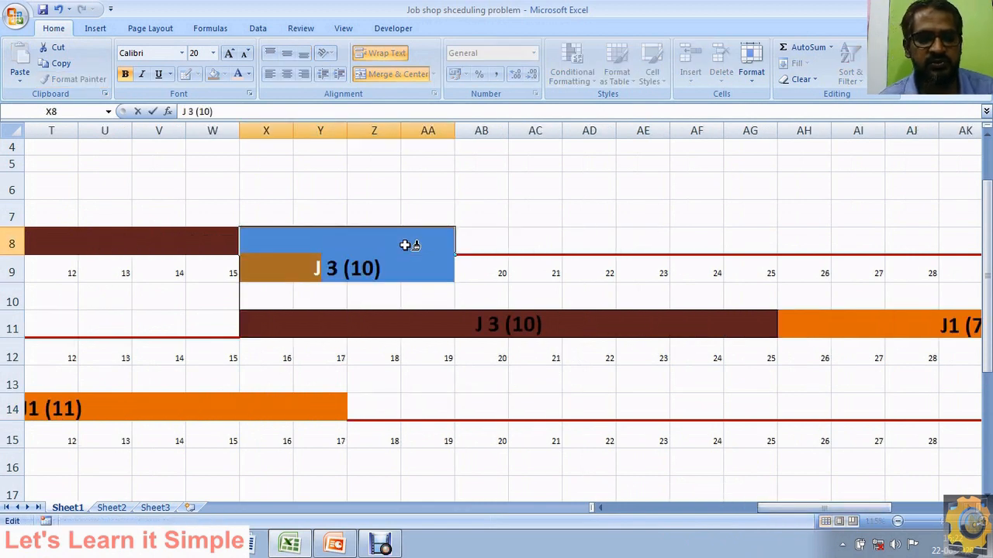
{"action": "key", "text": "BackSpace"}
{"action": "key", "text": "Escape"}
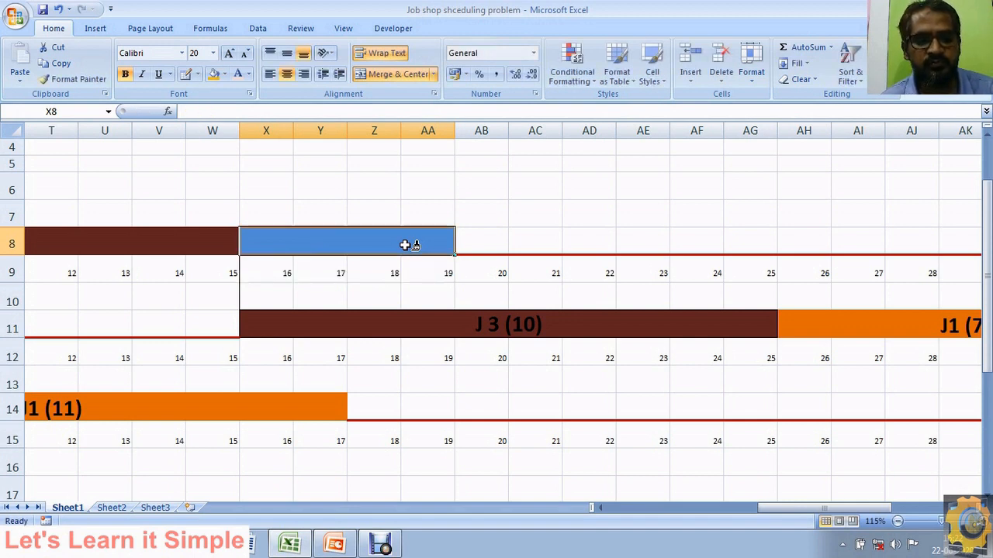
{"action": "left_click", "coordinate": [383, 274]}
{"action": "left_click", "coordinate": [424, 233]}
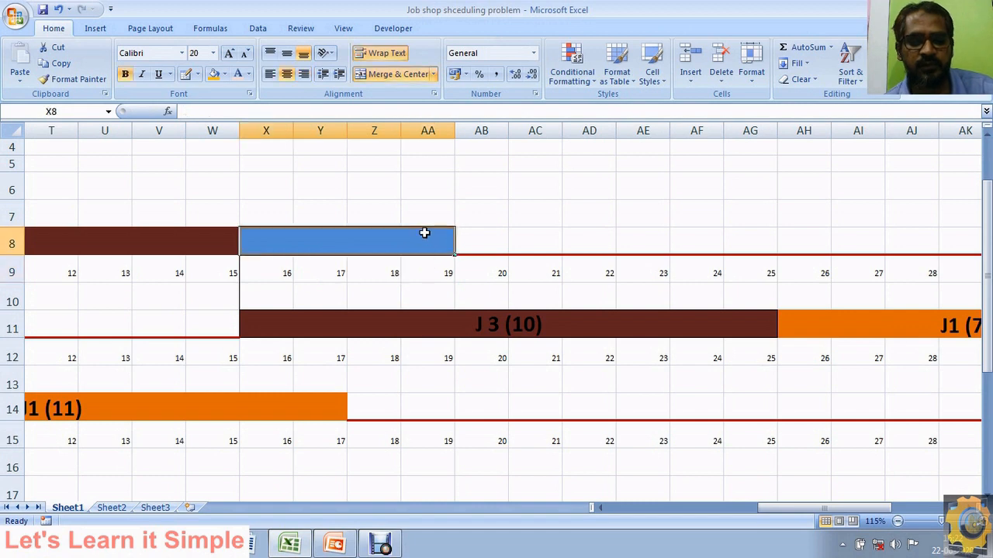
{"action": "type", "text": "J 2"}
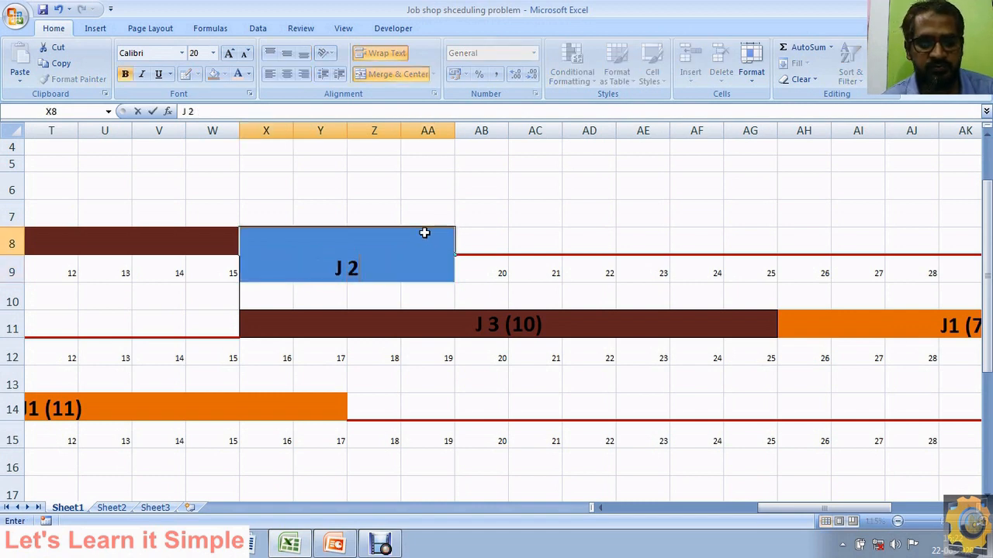
{"action": "type", "text": " 9"}
{"action": "key", "text": "BackSpace"}
{"action": "type", "text": "(4)"}
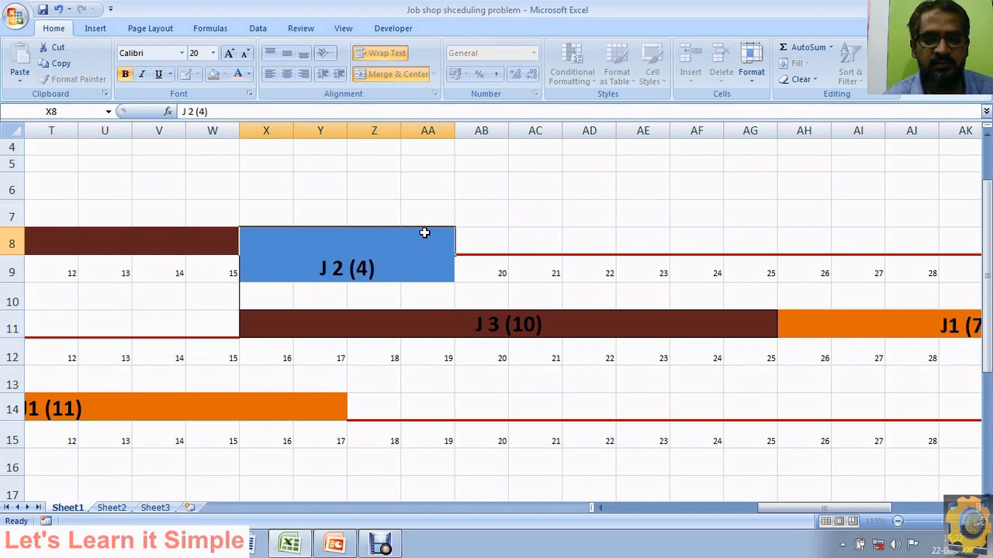
{"action": "key", "text": "Return"}
- Undo the label and the blue formatting applied to the block X8:AA8
{"action": "left_click_drag", "start_coordinate": [806, 508], "coordinate": [656, 508]}
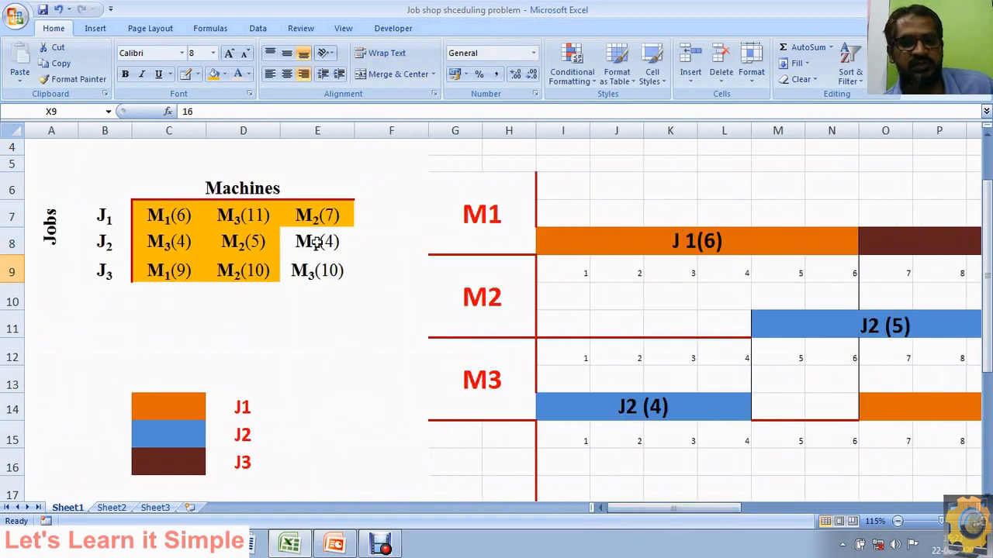
{"action": "left_click_drag", "start_coordinate": [733, 509], "coordinate": [852, 509]}
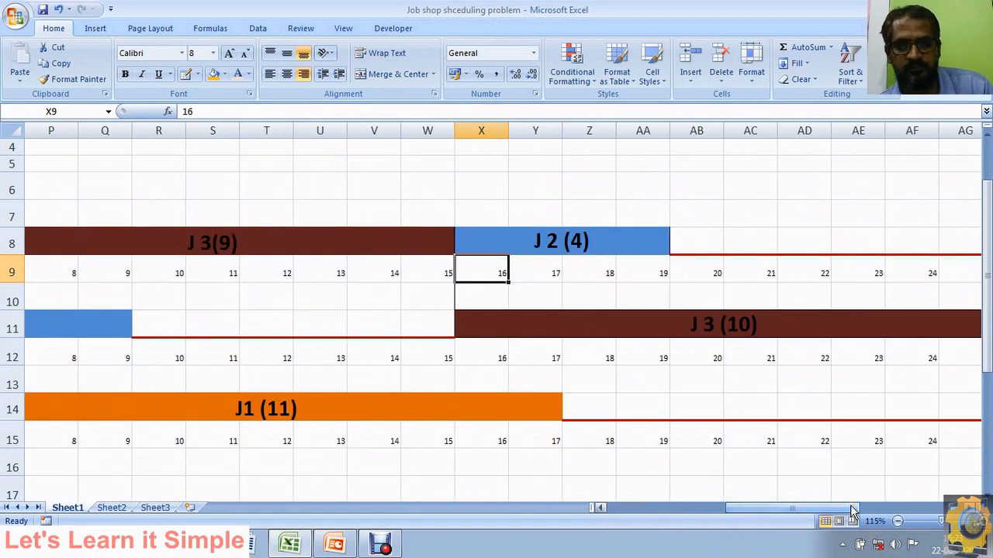
{"action": "key", "text": "ctrl+z"}
{"action": "left_click_drag", "start_coordinate": [749, 509], "coordinate": [714, 509]}
{"action": "left_click", "coordinate": [564, 326]}
{"action": "key", "text": "ctrl+z"}
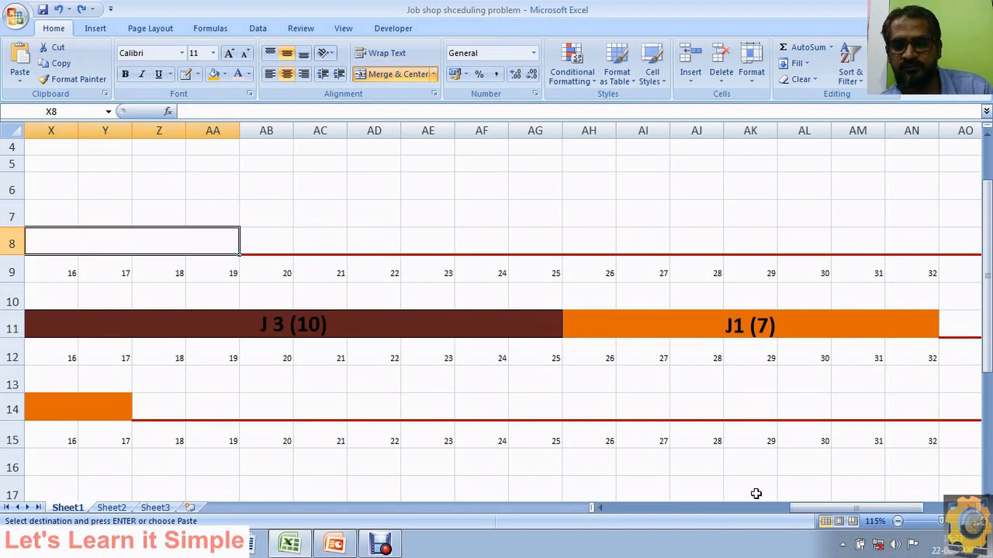
- Copy the blue formatting of the J2 (5) bar on machine M2 onto the block X8:AA8
{"action": "left_click_drag", "start_coordinate": [780, 510], "coordinate": [779, 512]}
{"action": "left_click_drag", "start_coordinate": [693, 513], "coordinate": [718, 513]}
{"action": "left_click", "coordinate": [116, 326]}
{"action": "left_click", "coordinate": [72, 79]}
{"action": "left_click", "coordinate": [593, 245]}
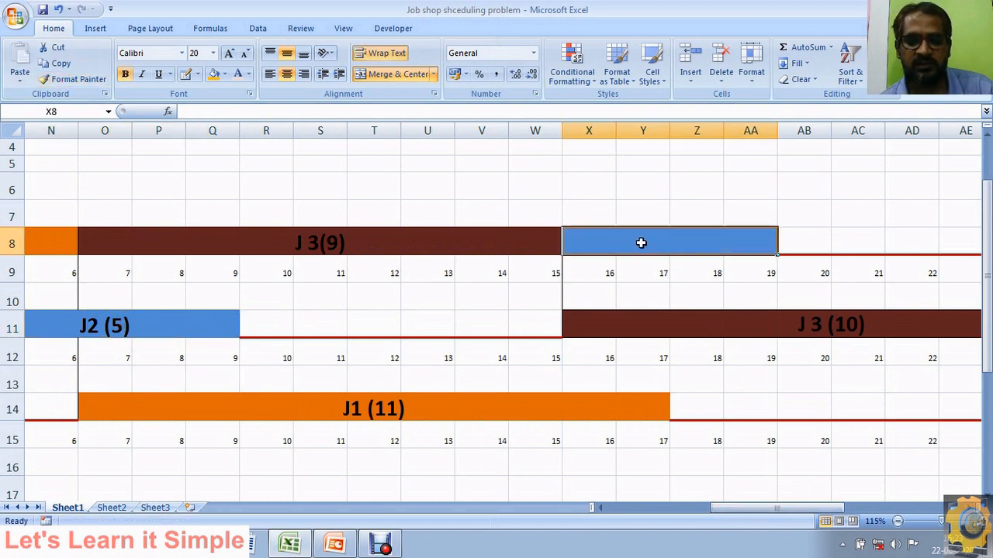
- Try to label the block X8:AA8 as "J 2 (4)", then undo and redo its blue formatting
{"action": "type", "text": "J"}
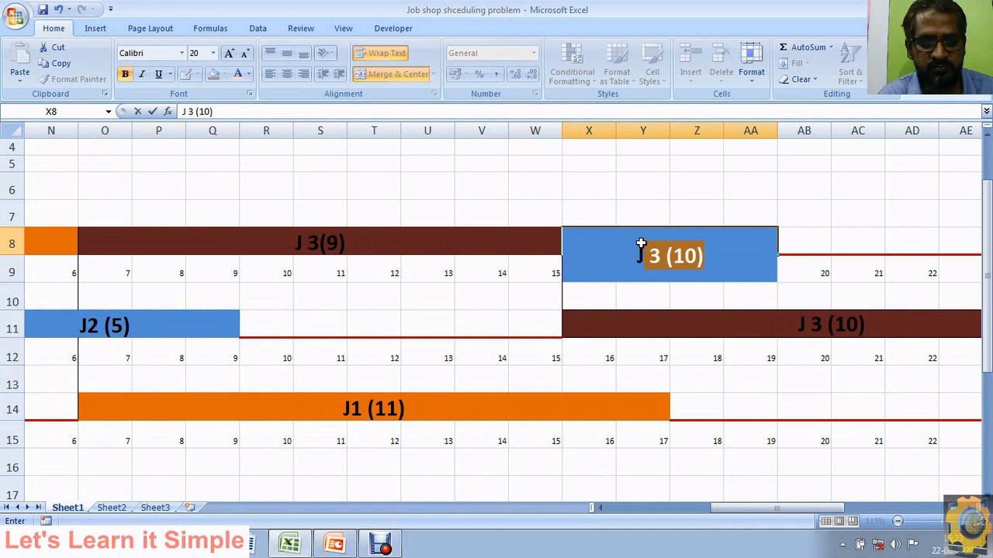
{"action": "type", "text": " 2 (4)"}
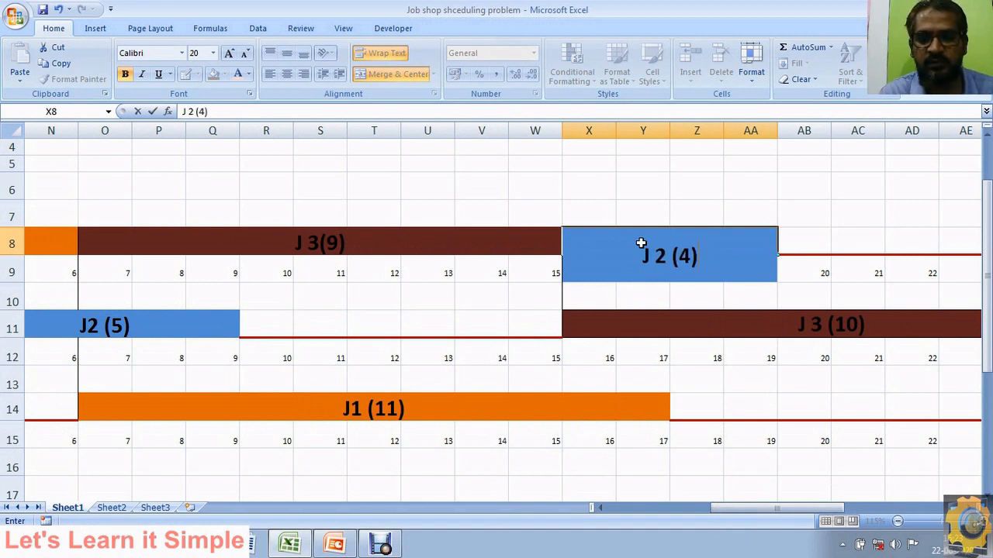
{"action": "key", "text": "Escape"}
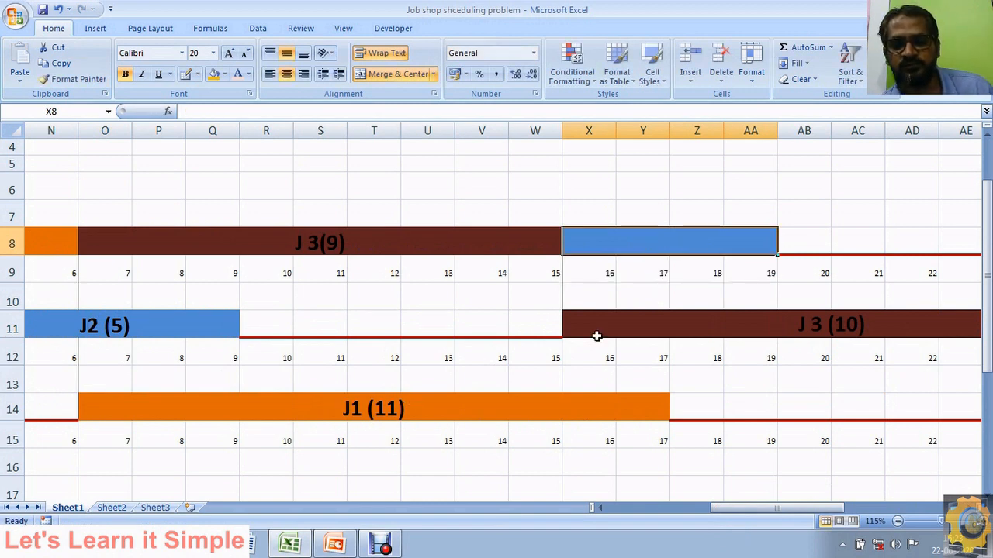
{"action": "key", "text": "ctrl+z"}
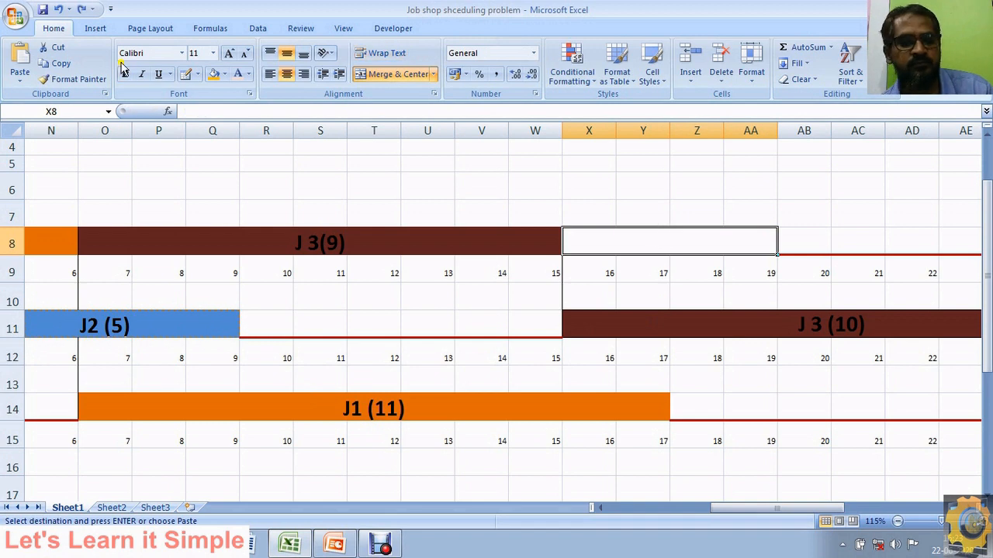
{"action": "left_click", "coordinate": [80, 10]}
- Copy the J2 (5) bar's content from machine M2 into the block X8:AA8 on machine M1
{"action": "left_click", "coordinate": [126, 328]}
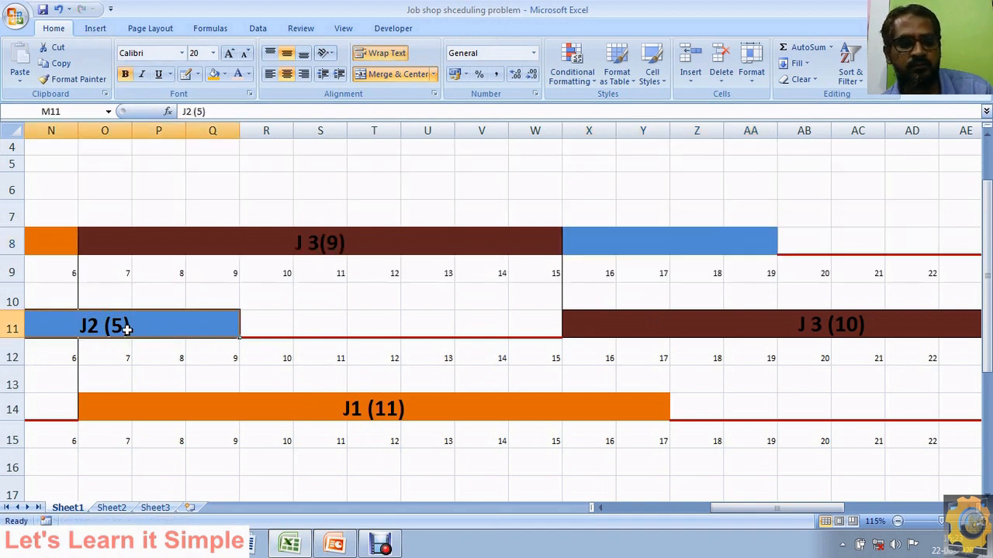
{"action": "key", "text": "ctrl+c"}
{"action": "left_click", "coordinate": [641, 248]}
{"action": "key", "text": "ctrl+v"}
- Try to change the number in the X8:AA8 label to 4, checking job J2's last operation in the machines table
{"action": "double_click", "coordinate": [681, 247]}
{"action": "left_click_drag", "start_coordinate": [689, 260], "coordinate": [678, 258]}
{"action": "type", "text": "4"}
{"action": "key", "text": "Escape"}
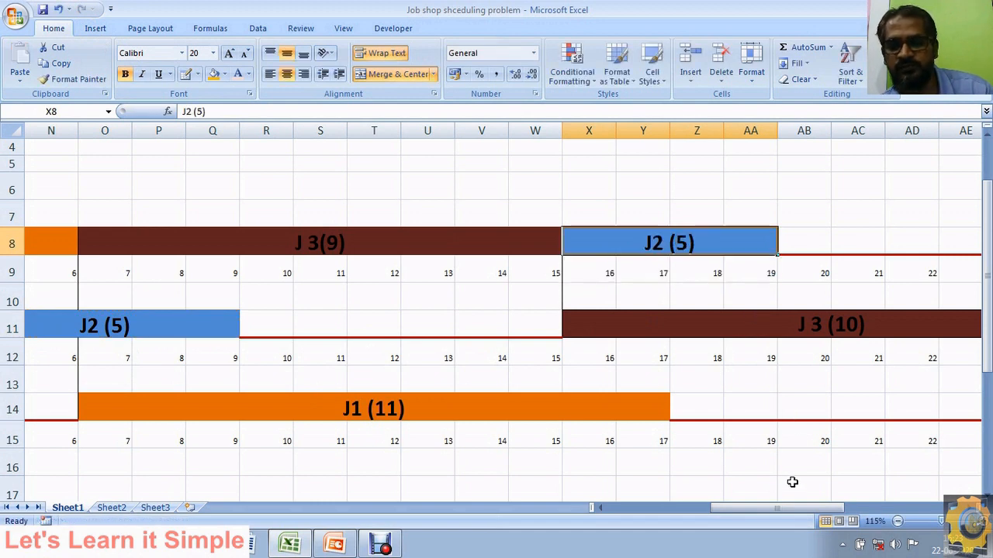
{"action": "left_click_drag", "start_coordinate": [776, 508], "coordinate": [685, 529]}
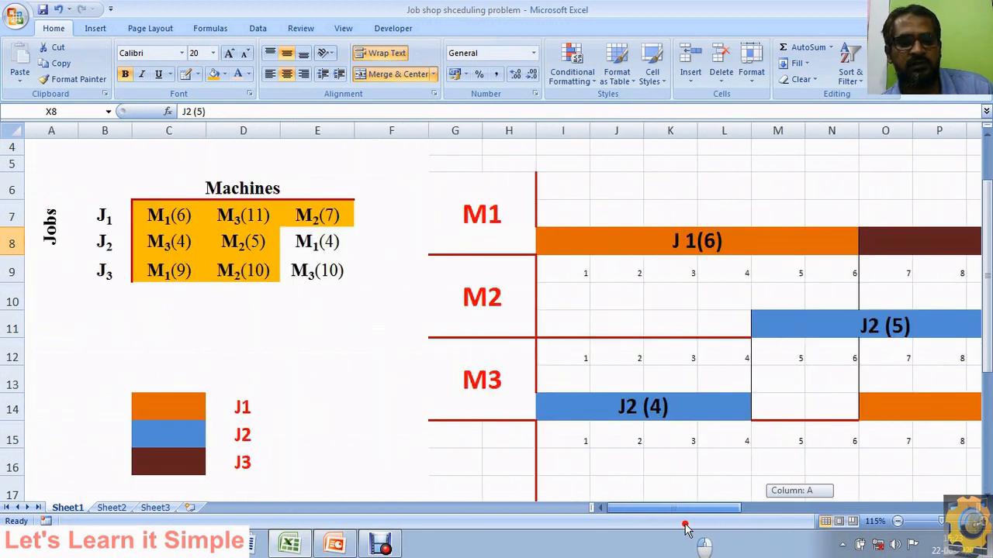
{"action": "left_click_drag", "start_coordinate": [686, 529], "coordinate": [793, 473]}
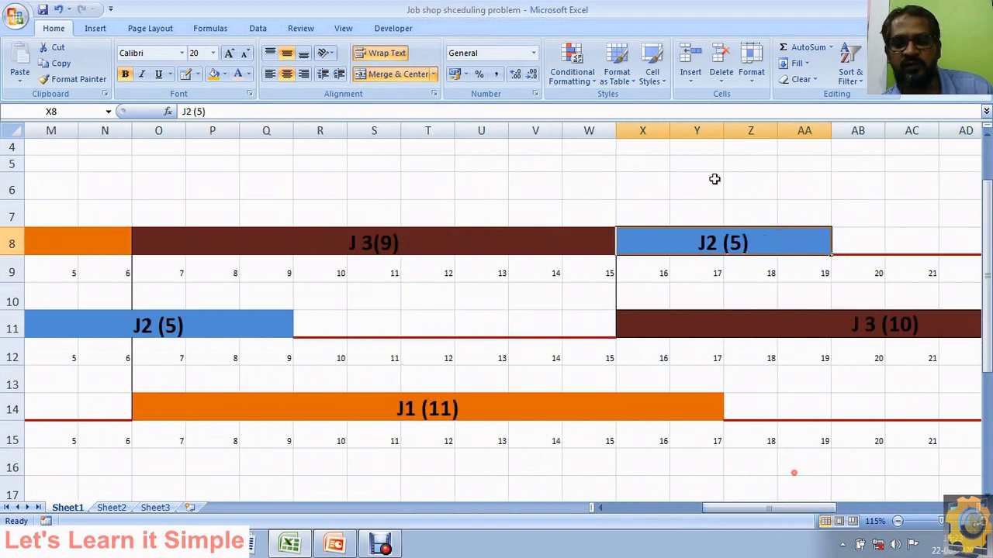
{"action": "double_click", "coordinate": [730, 237]}
{"action": "double_click", "coordinate": [735, 256]}
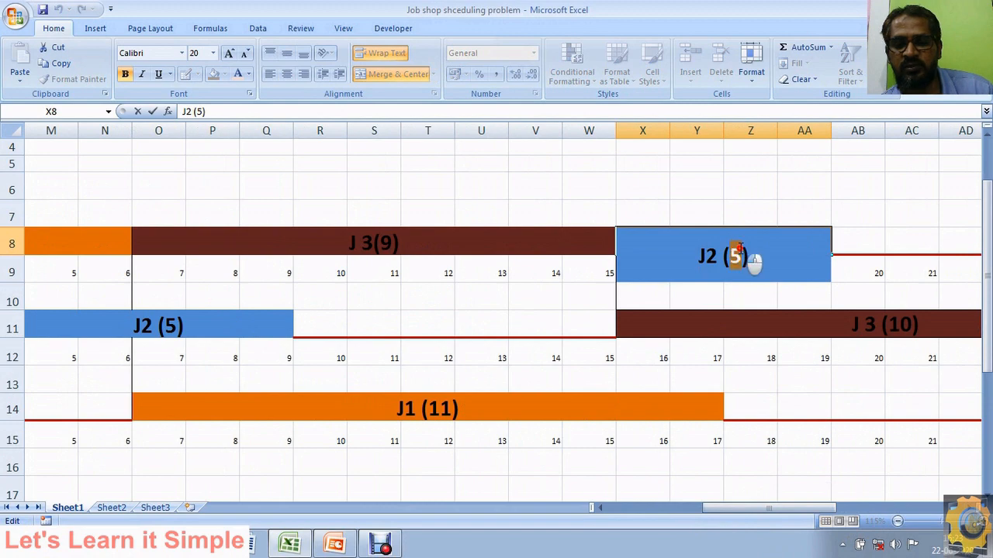
{"action": "type", "text": "4"}
{"action": "key", "text": "Escape"}
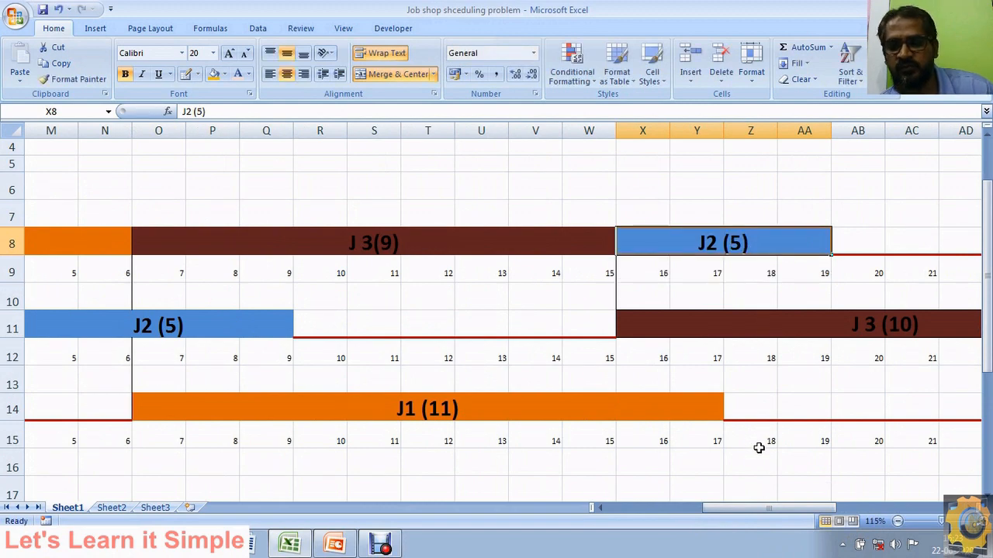
- Highlight job J2's M1(4) operation in cell E8 of the machines table with the orange-yellow fill
{"action": "left_click_drag", "start_coordinate": [758, 509], "coordinate": [621, 509]}
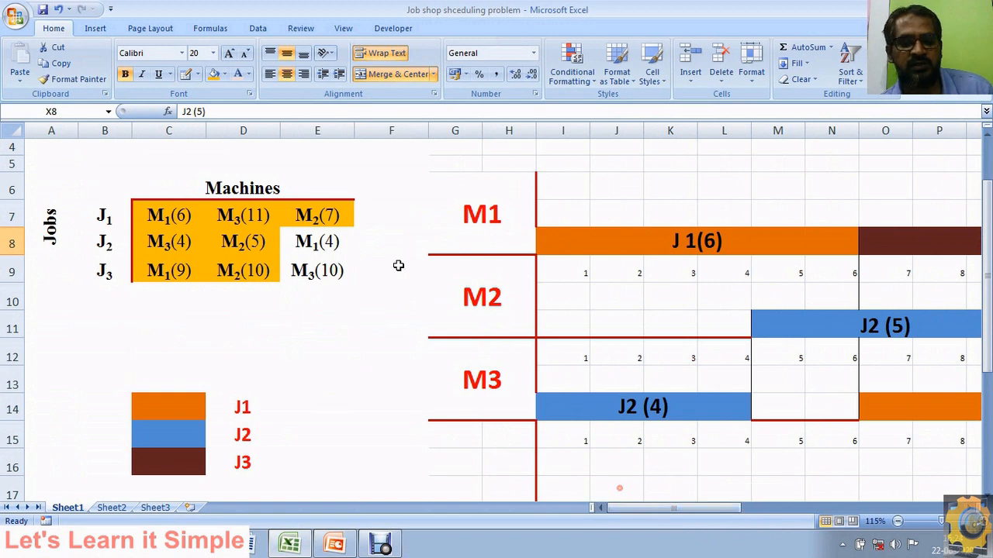
{"action": "left_click", "coordinate": [329, 243]}
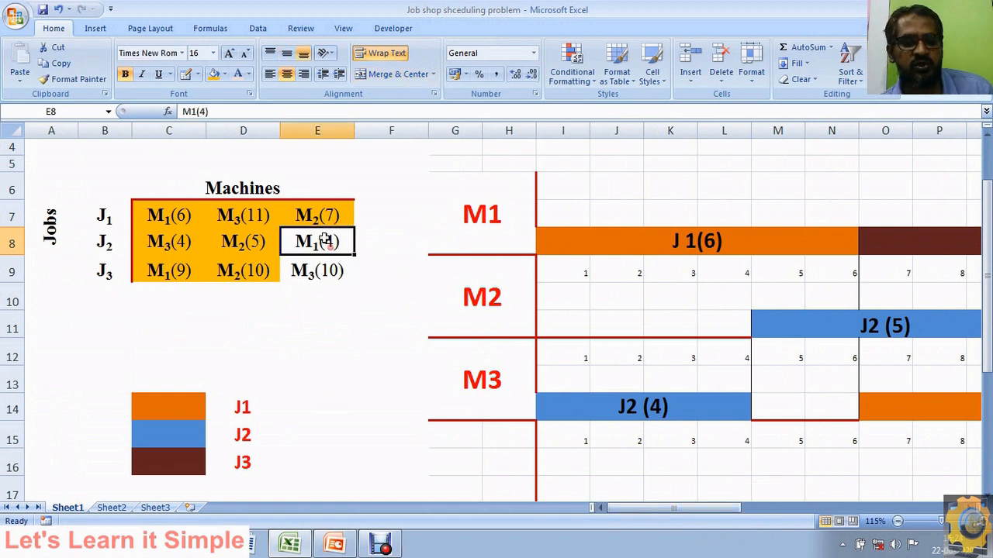
{"action": "left_click", "coordinate": [212, 73]}
- Change the label of the blue bar in X8:AA8 on machine M1 to "J2 (4)"
{"action": "left_click_drag", "start_coordinate": [644, 509], "coordinate": [745, 511]}
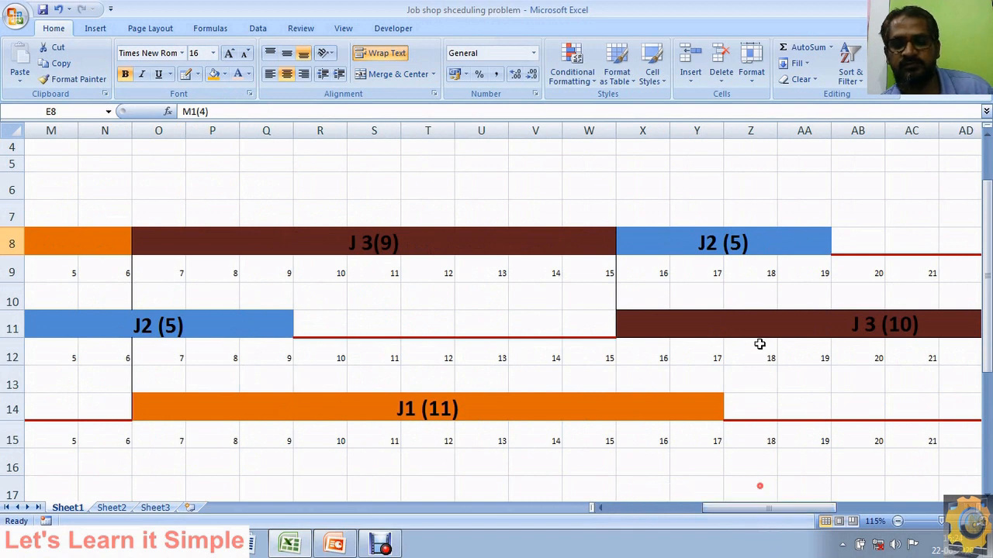
{"action": "double_click", "coordinate": [731, 243]}
{"action": "double_click", "coordinate": [738, 256]}
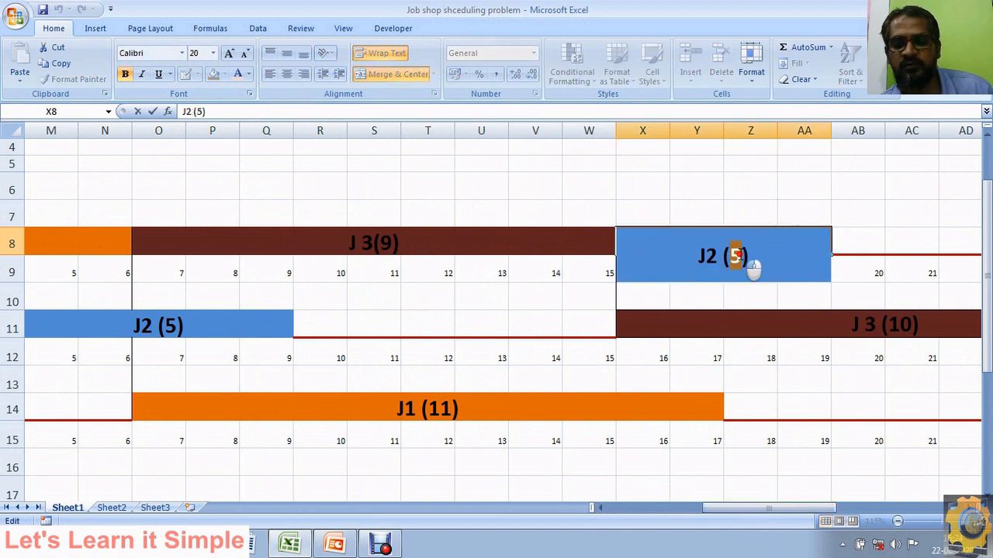
{"action": "type", "text": "4"}
{"action": "key", "text": "Return"}
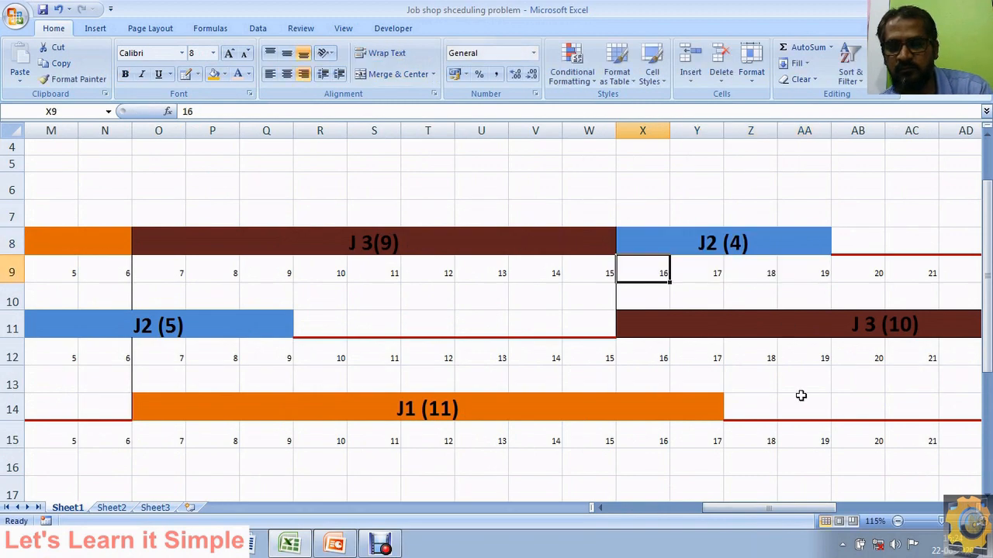
- Draw a vertical border line from the end of the J1 (7) bar at time 32 down to machine M3's baseline
{"action": "left_click", "coordinate": [802, 442]}
{"action": "left_click_drag", "start_coordinate": [764, 511], "coordinate": [678, 521]}
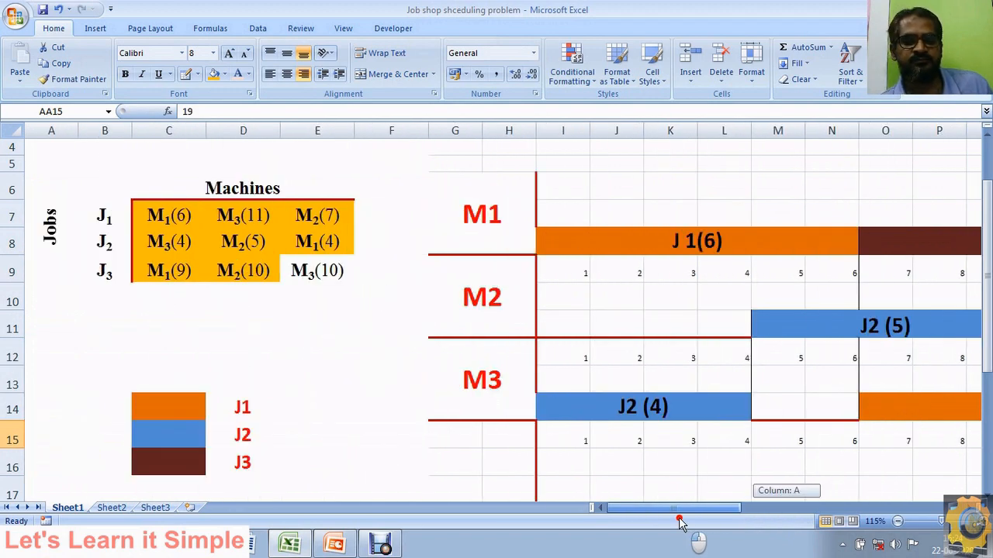
{"action": "left_click_drag", "start_coordinate": [678, 521], "coordinate": [632, 519]}
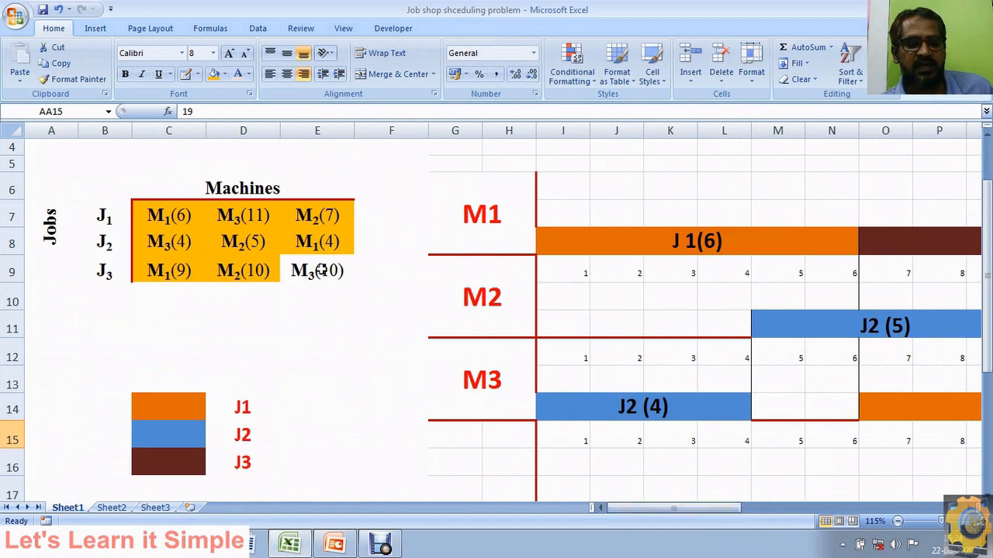
{"action": "left_click", "coordinate": [321, 270]}
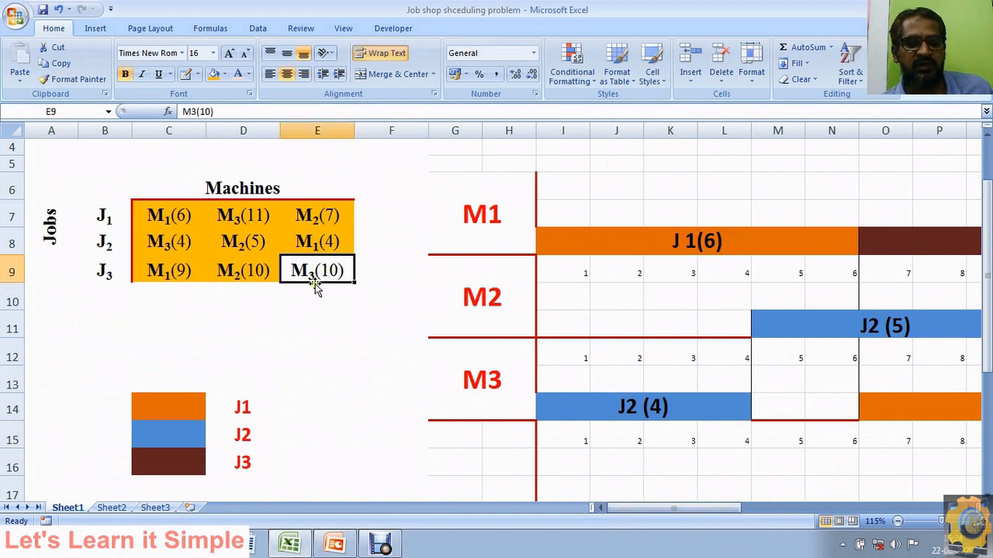
{"action": "left_click_drag", "start_coordinate": [625, 512], "coordinate": [838, 510]}
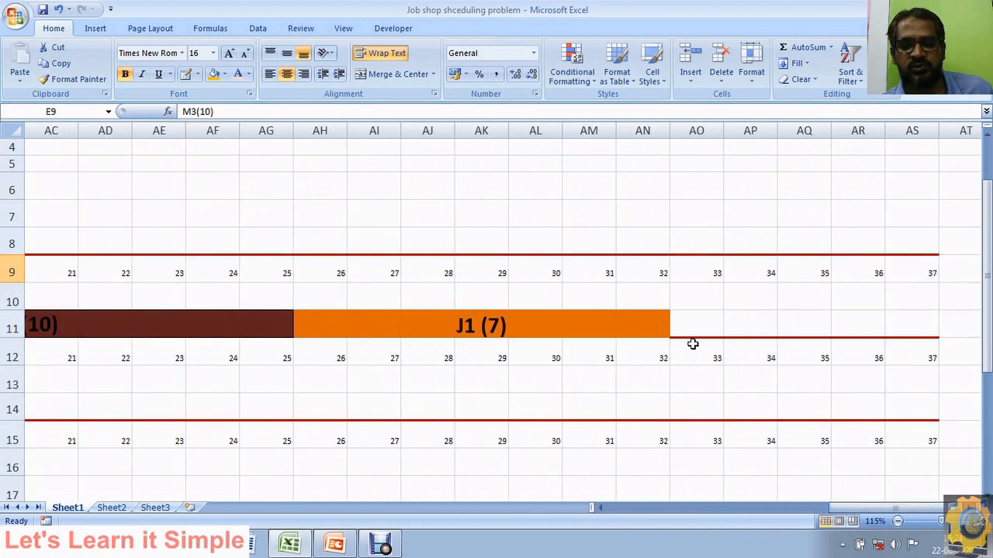
{"action": "left_click", "coordinate": [228, 74]}
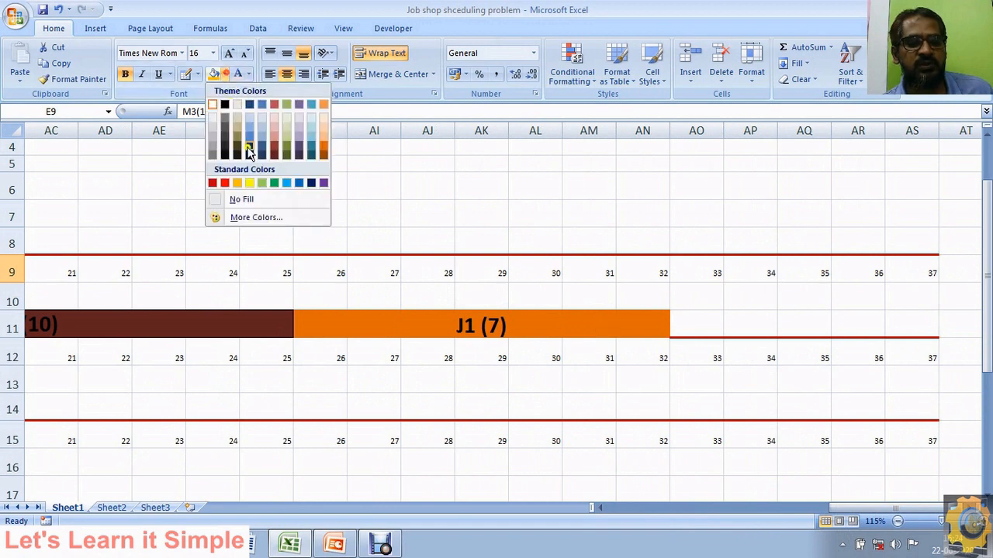
{"action": "left_click", "coordinate": [198, 76]}
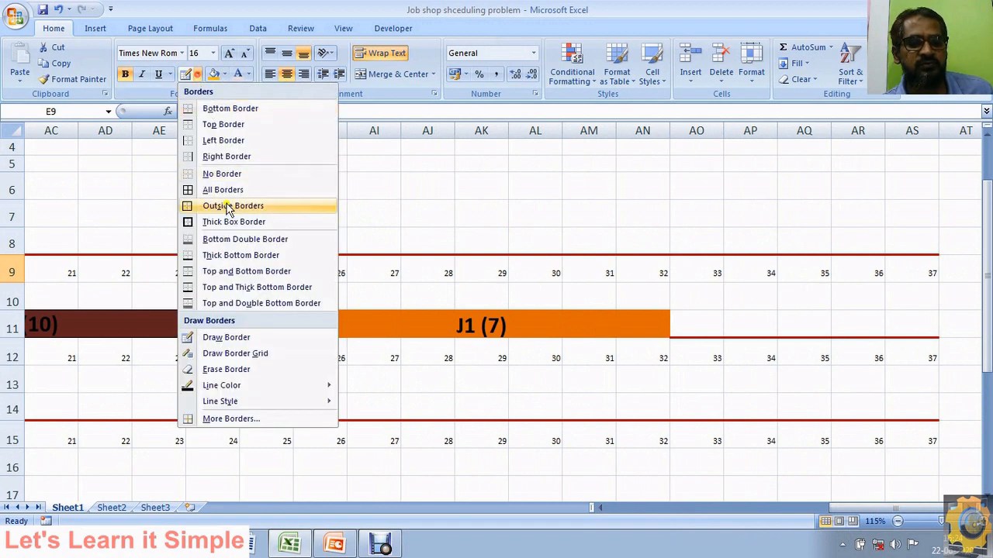
{"action": "left_click", "coordinate": [226, 336]}
{"action": "mouse_move", "coordinate": [675, 325]}
{"action": "left_mouse_down"}
{"action": "mouse_move", "coordinate": [687, 343]}
{"action": "mouse_move", "coordinate": [685, 426]}
{"action": "left_mouse_up"}
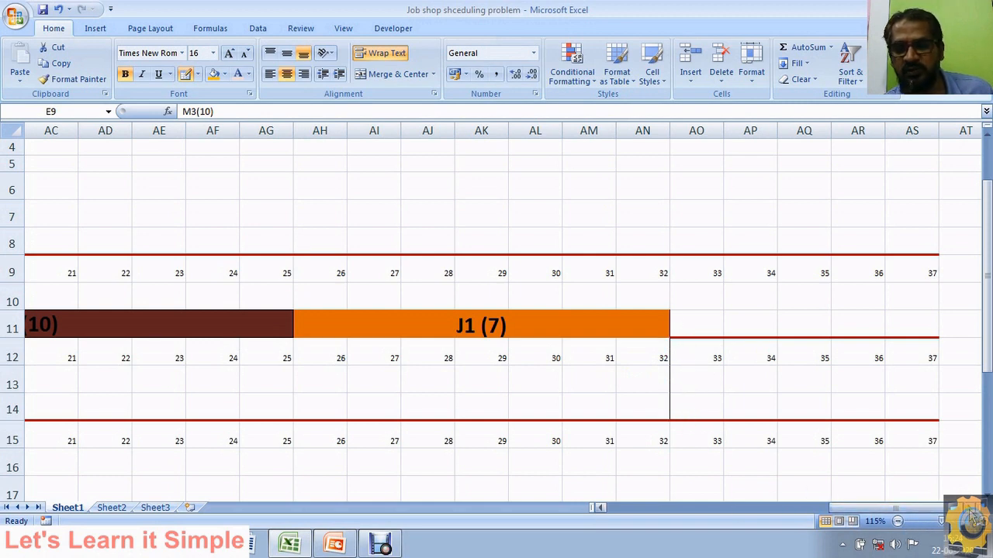
- Outline cells AO14:AW14 on machine M3 with a border and extend M3's time scale in row 15 to 42
{"action": "scroll", "coordinate": [970, 518], "scroll_direction": "right", "scroll_amount": 6}
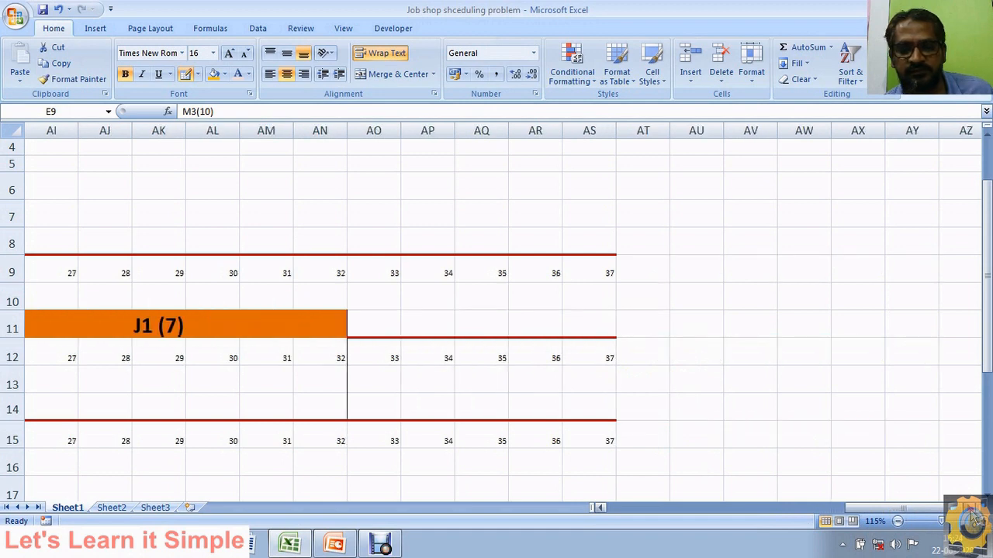
{"action": "mouse_move", "coordinate": [352, 395]}
{"action": "left_mouse_down"}
{"action": "mouse_move", "coordinate": [641, 406]}
{"action": "mouse_move", "coordinate": [669, 417]}
{"action": "mouse_move", "coordinate": [783, 413]}
{"action": "left_mouse_up"}
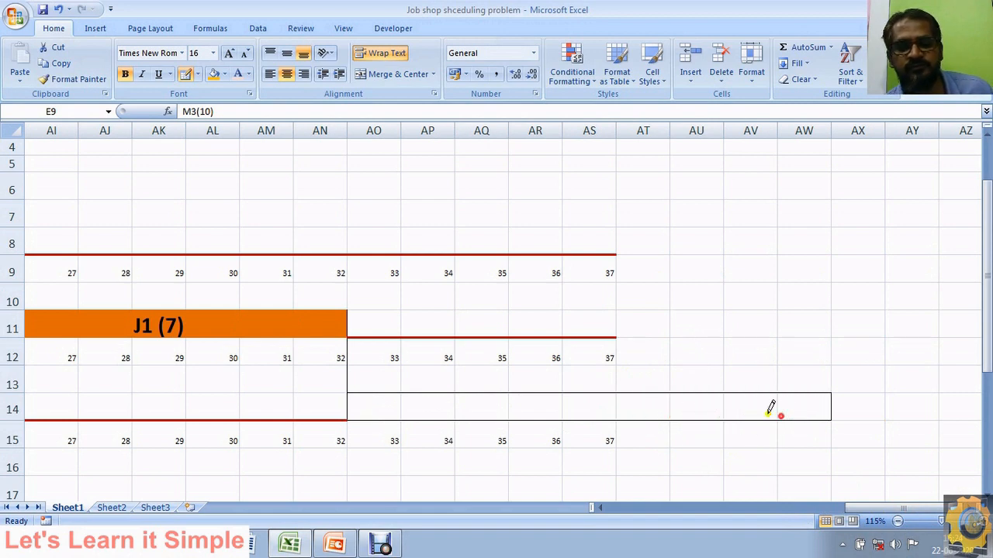
{"action": "key", "text": "Escape"}
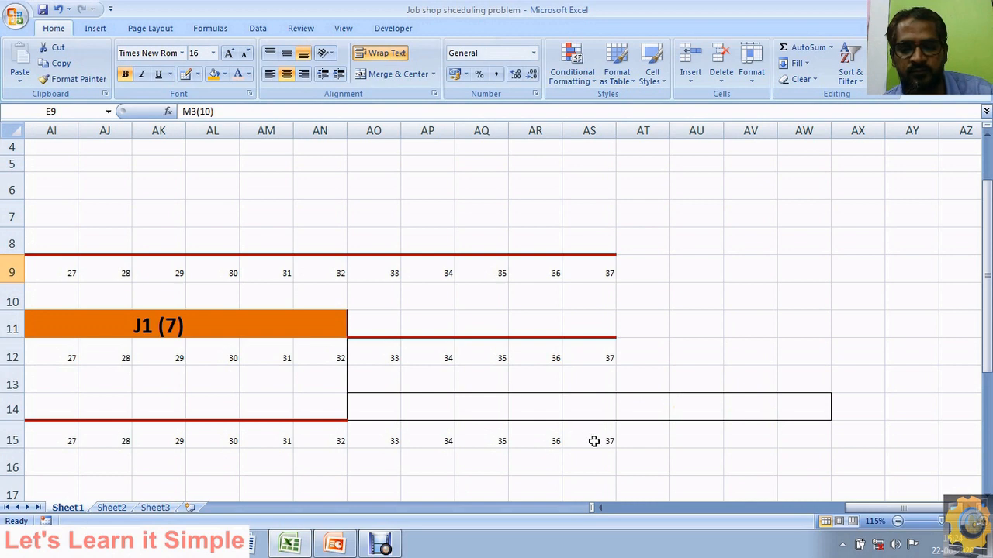
{"action": "left_click_drag", "start_coordinate": [568, 441], "coordinate": [892, 445]}
{"action": "left_click", "coordinate": [888, 468]}
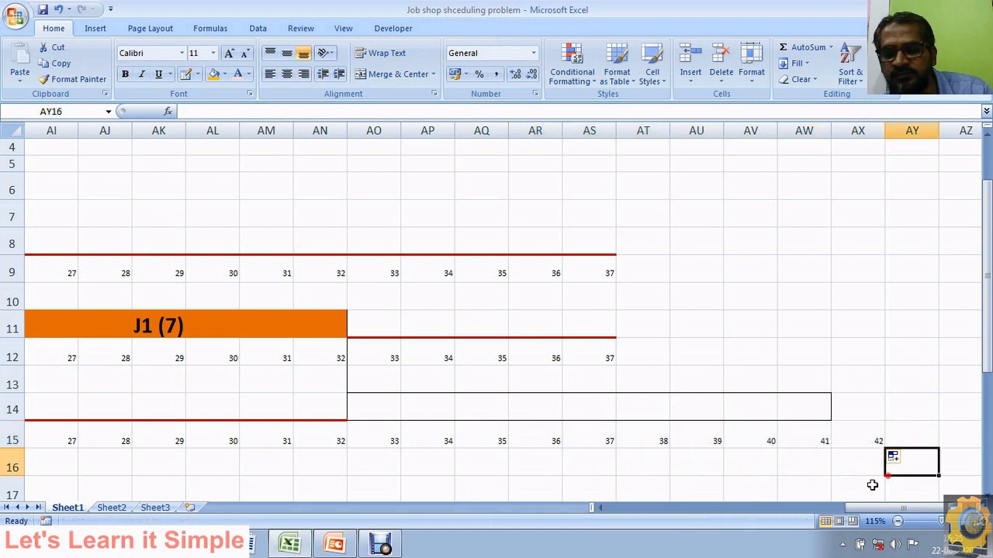
- Copy cell AN14 with its red baseline across AO14:AW14 on machine M3
{"action": "left_click", "coordinate": [318, 418]}
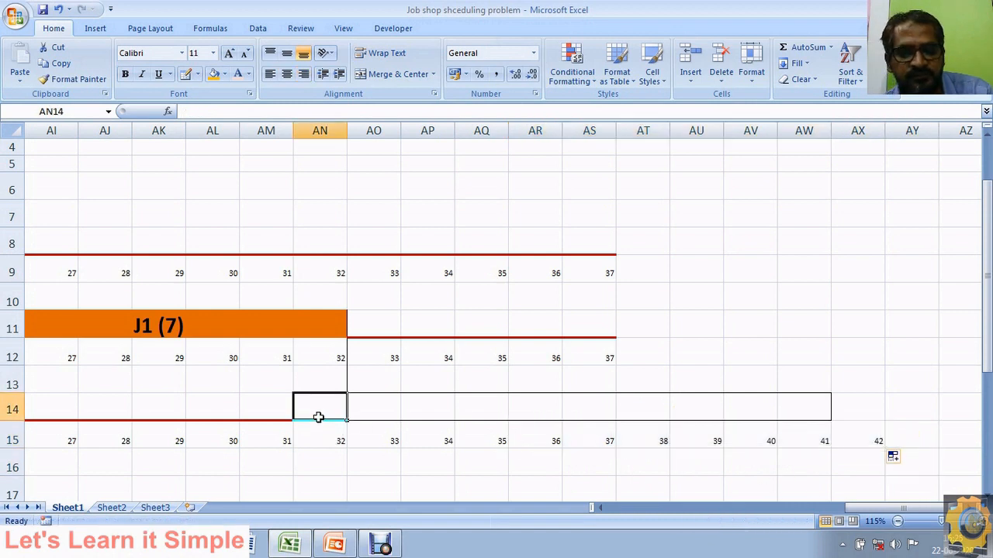
{"action": "key", "text": "ctrl+c"}
{"action": "left_click_drag", "start_coordinate": [380, 423], "coordinate": [780, 411]}
{"action": "key", "text": "ctrl+v"}
{"action": "left_click_drag", "start_coordinate": [772, 459], "coordinate": [770, 476]}
{"action": "key", "text": "Escape"}
- Merge and center AO14:AW14 on machine M3 with wrapped, middle-aligned text
{"action": "left_click_drag", "start_coordinate": [370, 417], "coordinate": [788, 402]}
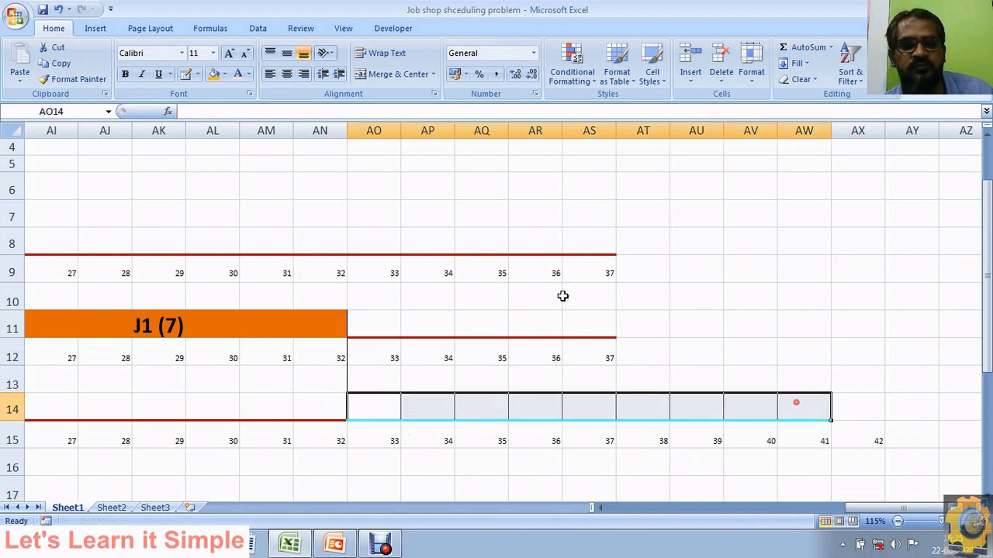
{"action": "left_click", "coordinate": [395, 74]}
{"action": "left_click", "coordinate": [392, 59]}
{"action": "left_click", "coordinate": [293, 58]}
{"action": "left_click", "coordinate": [577, 473]}
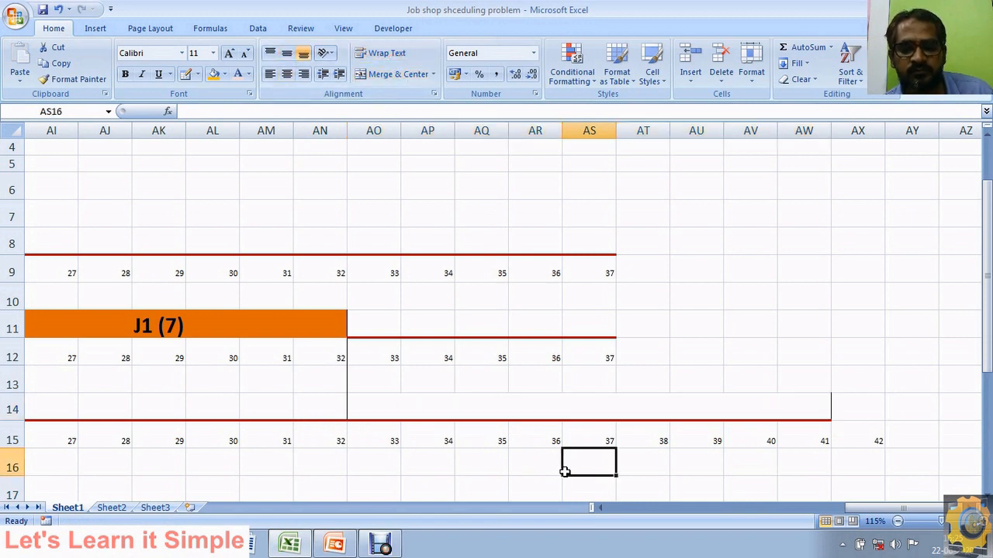
{"action": "left_click", "coordinate": [395, 407]}
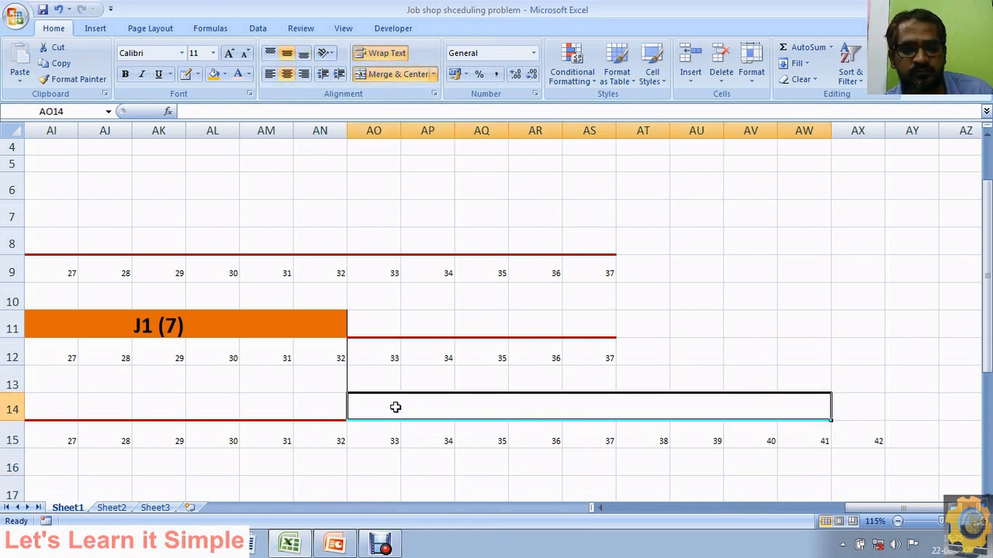
- Extend the bar outline on machine M3 to time 42 by drawing a border around AX14
{"action": "left_click", "coordinate": [197, 74]}
{"action": "left_click", "coordinate": [311, 349]}
{"action": "mouse_move", "coordinate": [358, 383]}
{"action": "left_mouse_down"}
{"action": "mouse_move", "coordinate": [718, 389]}
{"action": "mouse_move", "coordinate": [798, 406]}
{"action": "mouse_move", "coordinate": [853, 399]}
{"action": "left_mouse_up"}
{"action": "key", "text": "Escape"}
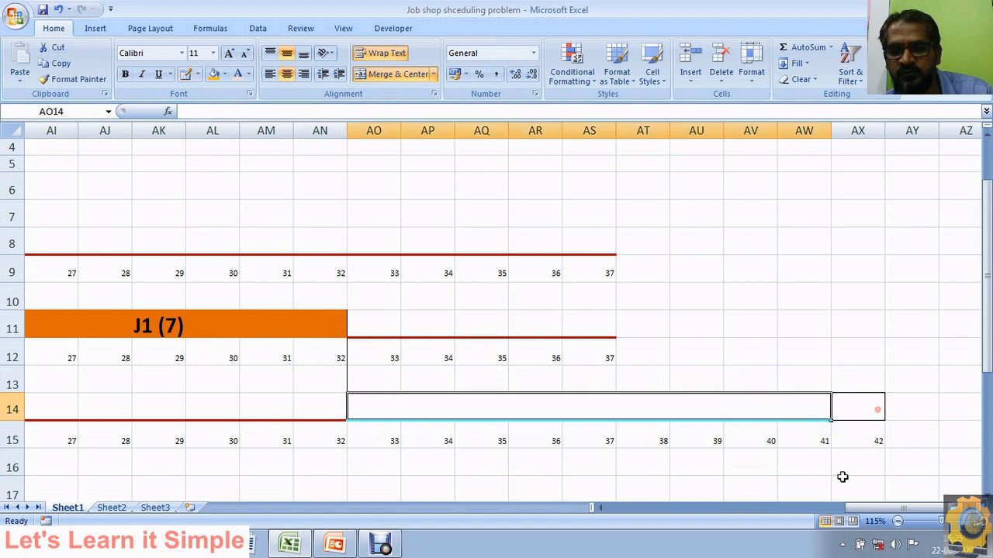
- Merge and center AO14:AX14 into one cell with wrapped text, and set its font to bold, size 20
{"action": "left_click_drag", "start_coordinate": [848, 507], "coordinate": [869, 531]}
{"action": "left_click_drag", "start_coordinate": [846, 406], "coordinate": [491, 404]}
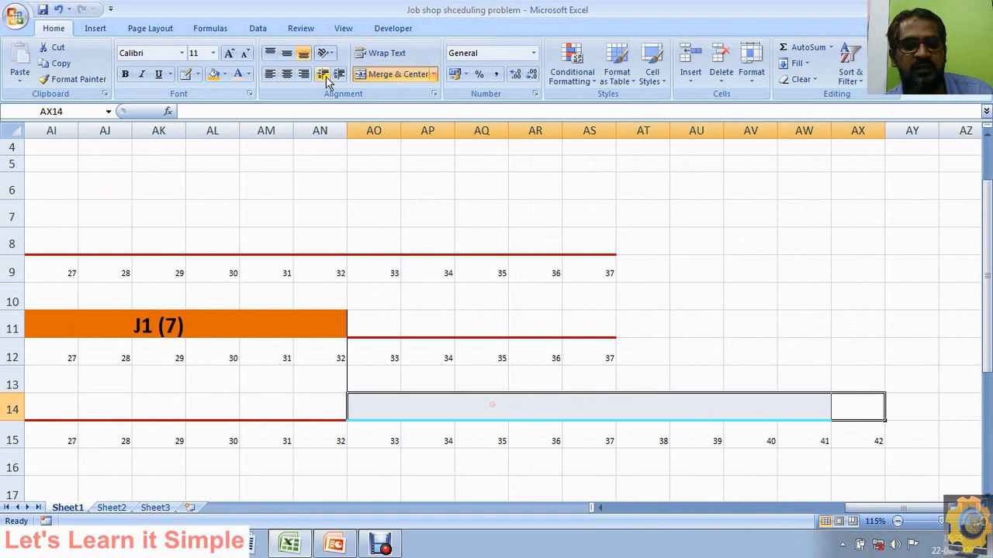
{"action": "left_click", "coordinate": [374, 77]}
{"action": "left_click", "coordinate": [371, 54]}
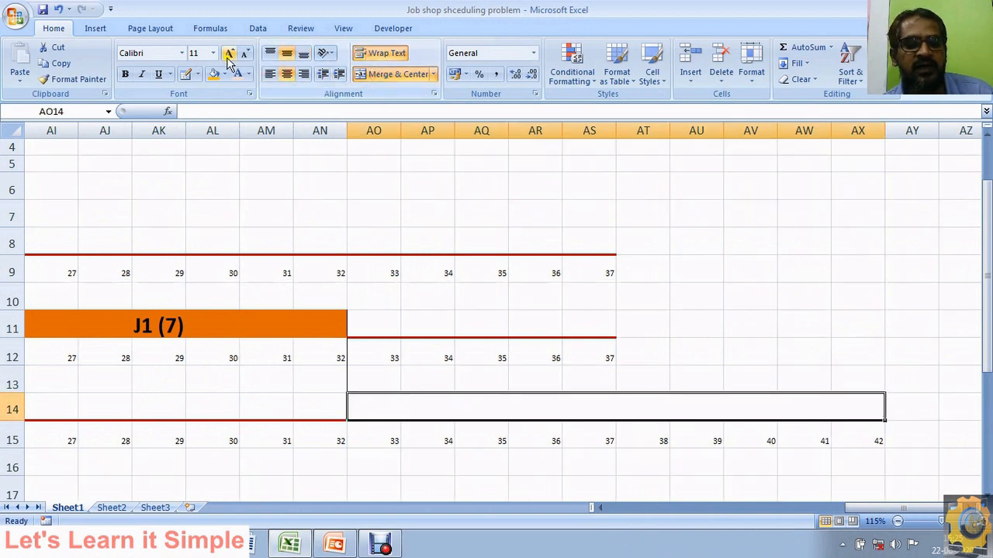
{"action": "left_click", "coordinate": [124, 74]}
{"action": "left_click", "coordinate": [190, 54]}
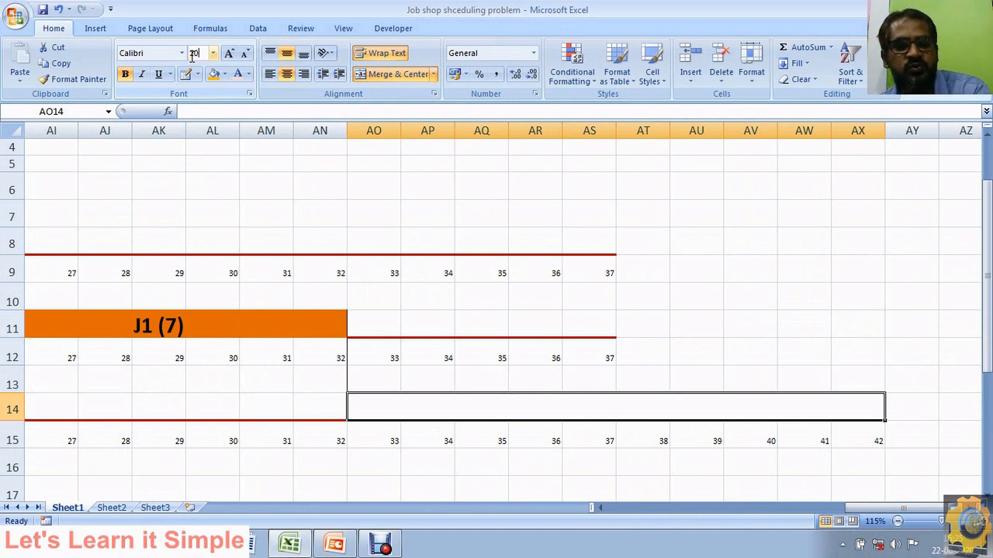
{"action": "left_click", "coordinate": [510, 437]}
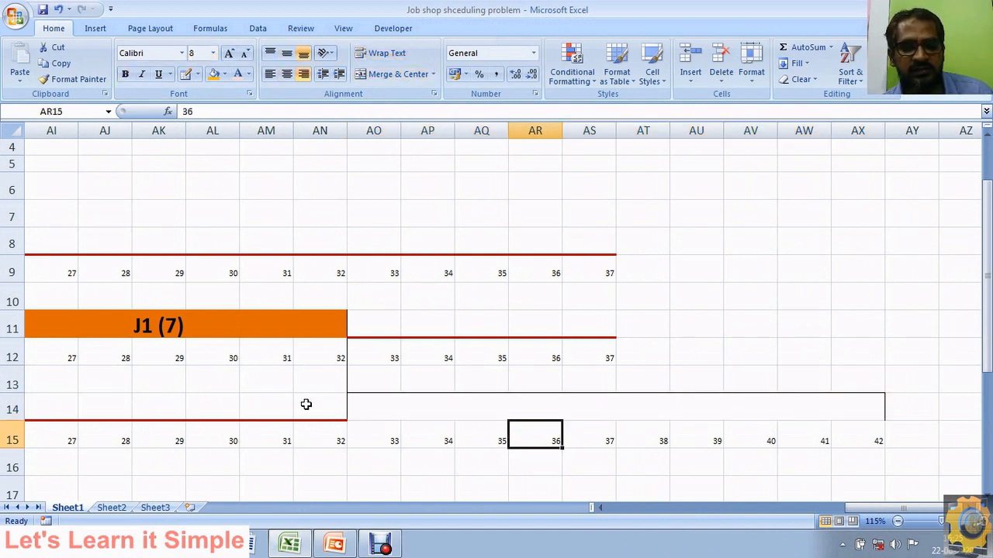
- Copy the "J1 (7)" label from the orange bar on machine M2 into the merged bar AO14:AX14
{"action": "left_click", "coordinate": [238, 324]}
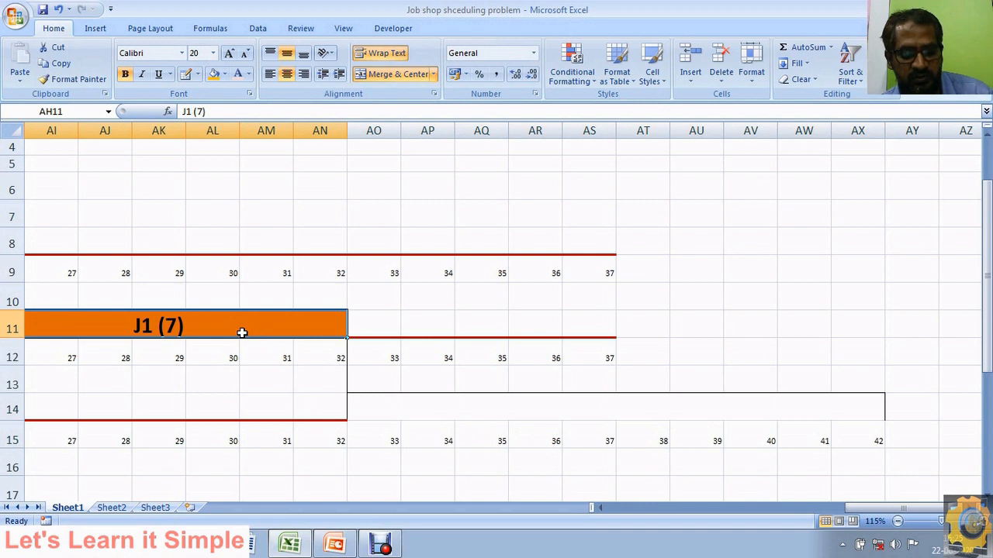
{"action": "key", "text": "ctrl+c"}
{"action": "left_click", "coordinate": [479, 408]}
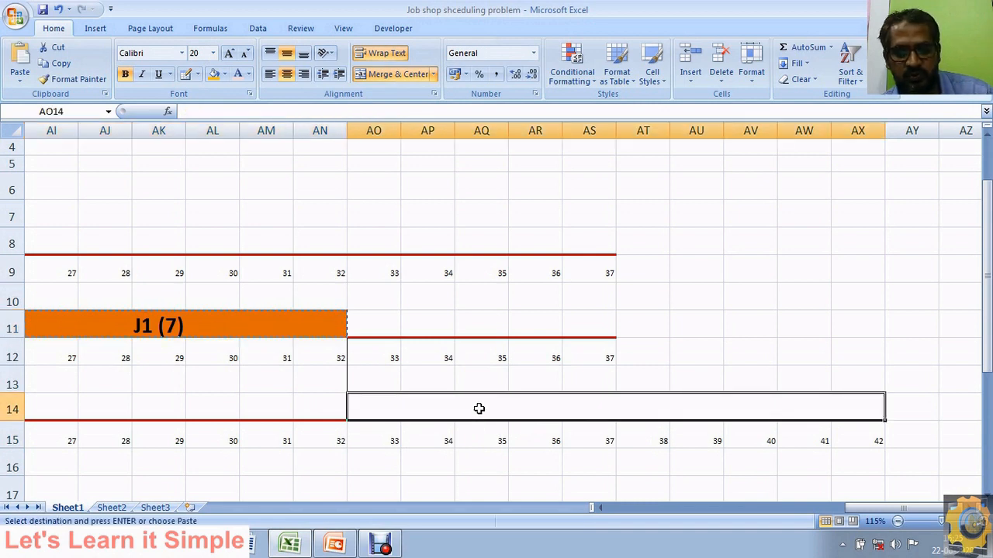
{"action": "key", "text": "ctrl+v"}
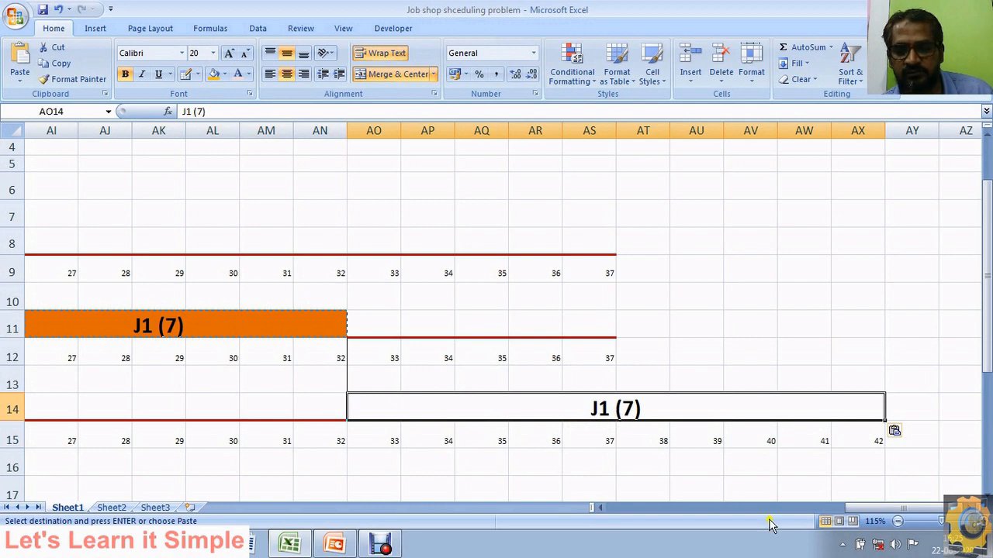
- Copy the dark red J 3 (10) bar on machine M2, and undo the bar placed after time 32 on machine M3
{"action": "left_click_drag", "start_coordinate": [841, 509], "coordinate": [773, 521]}
{"action": "left_click", "coordinate": [475, 327]}
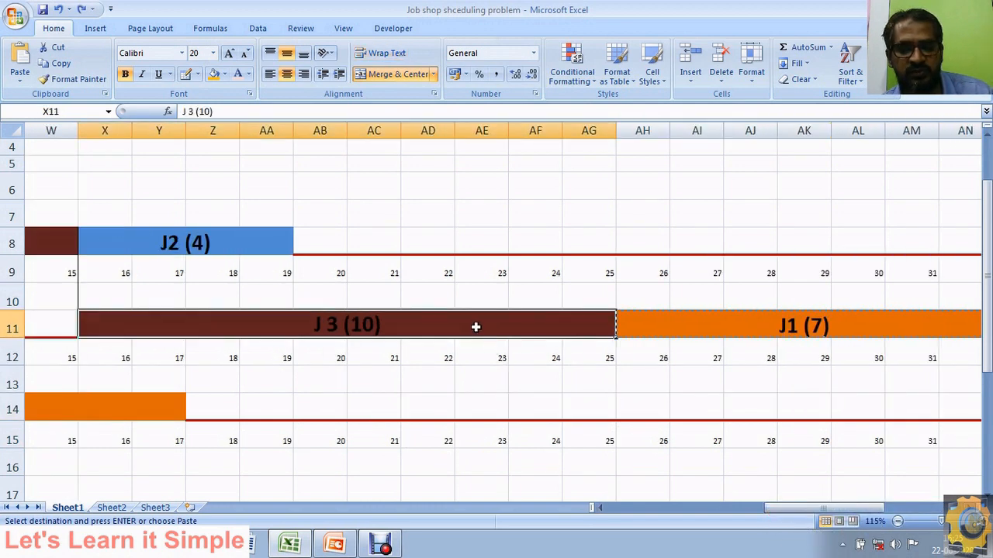
{"action": "key", "text": "ctrl+c"}
{"action": "left_click_drag", "start_coordinate": [785, 512], "coordinate": [813, 525]}
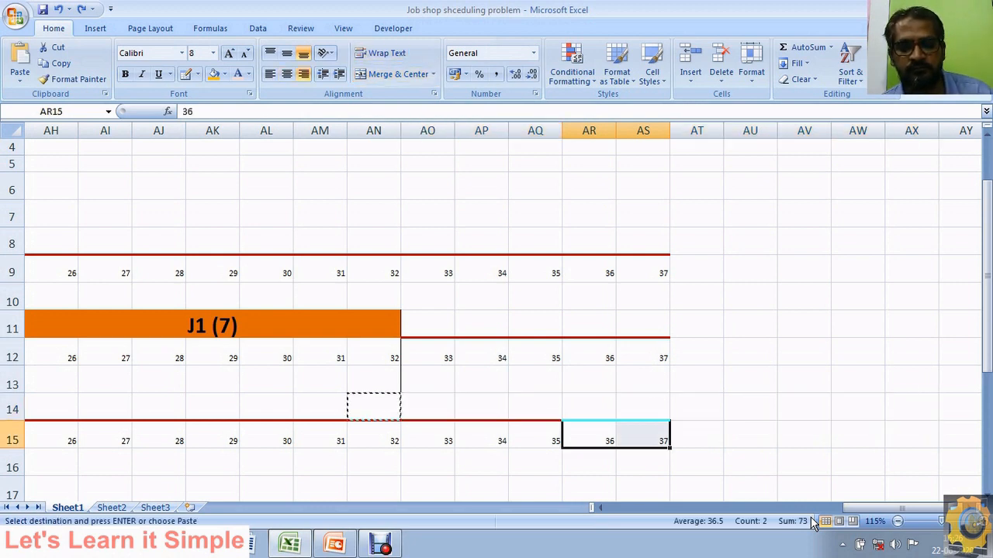
{"action": "key", "text": "Escape"}
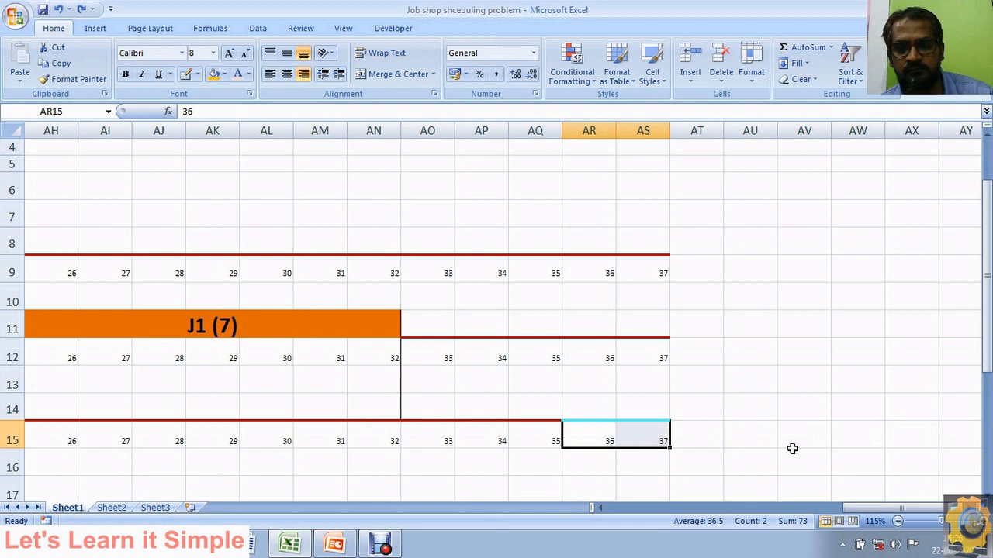
{"action": "left_click", "coordinate": [746, 321]}
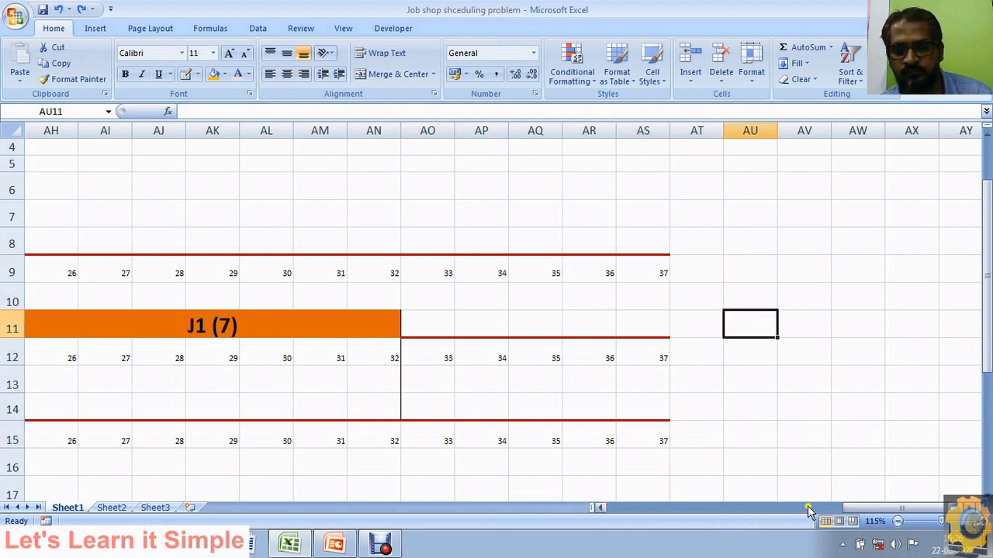
- Check job J3's last operation in the machines table against the end of its M2 operation on the chart
{"action": "left_click_drag", "start_coordinate": [847, 508], "coordinate": [625, 530]}
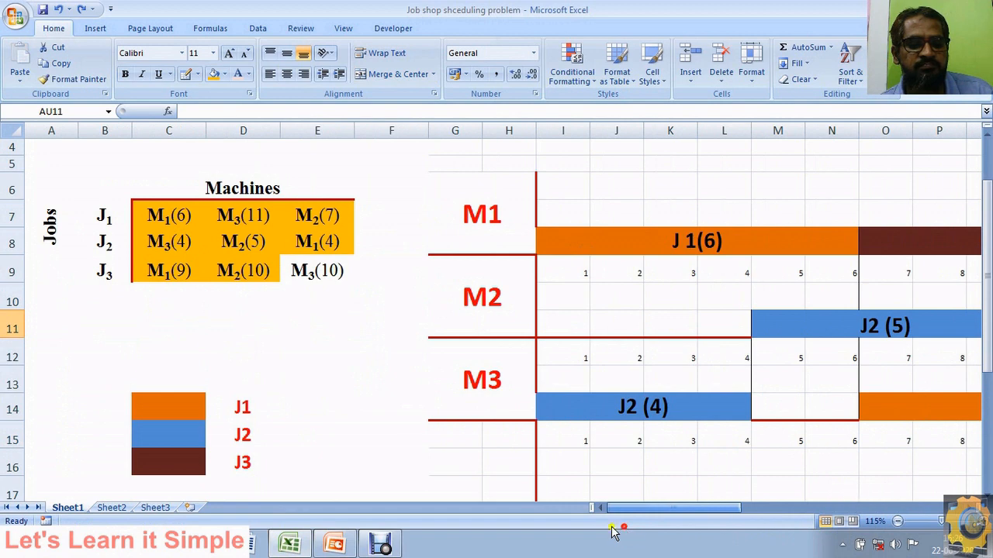
{"action": "left_click", "coordinate": [301, 275]}
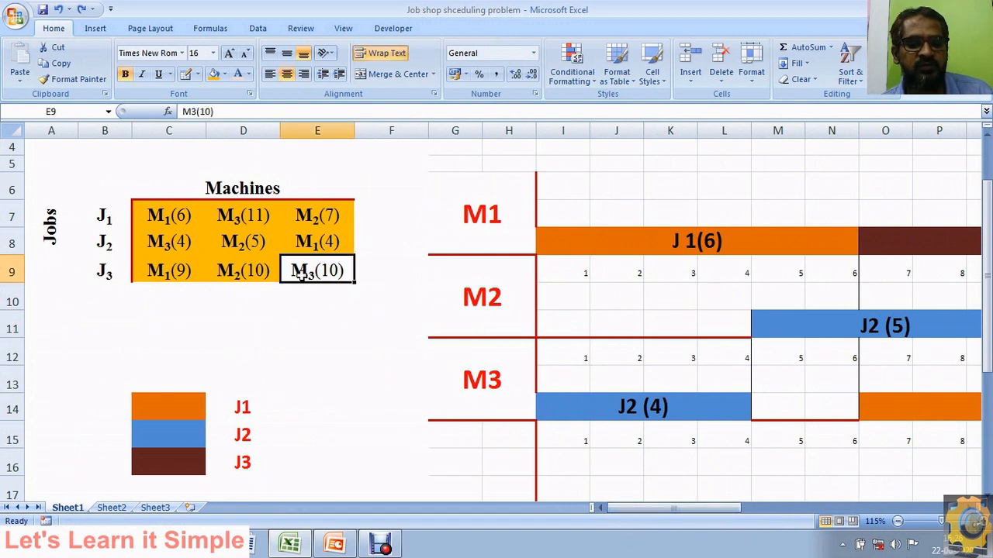
{"action": "left_click_drag", "start_coordinate": [625, 508], "coordinate": [789, 514]}
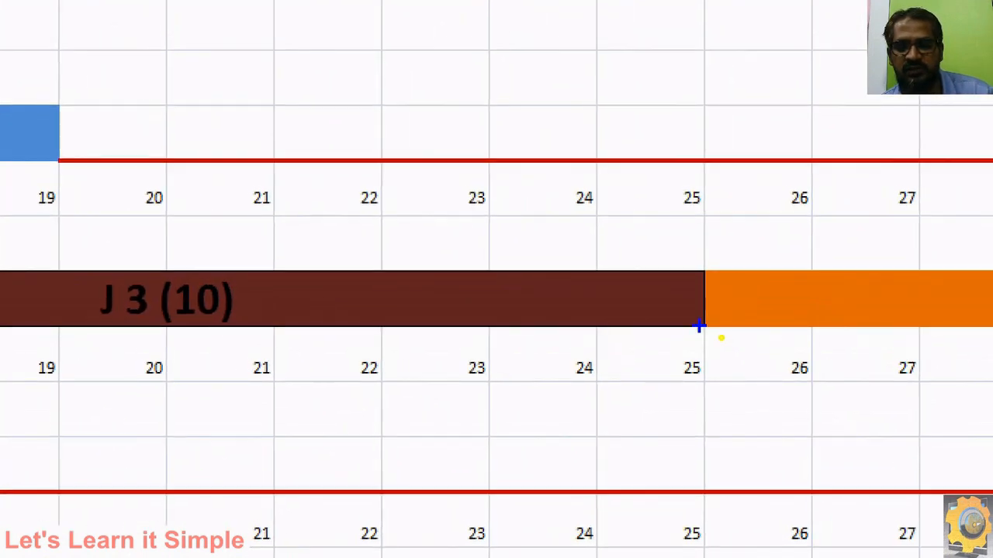
{"action": "left_click_drag", "start_coordinate": [699, 327], "coordinate": [717, 455]}
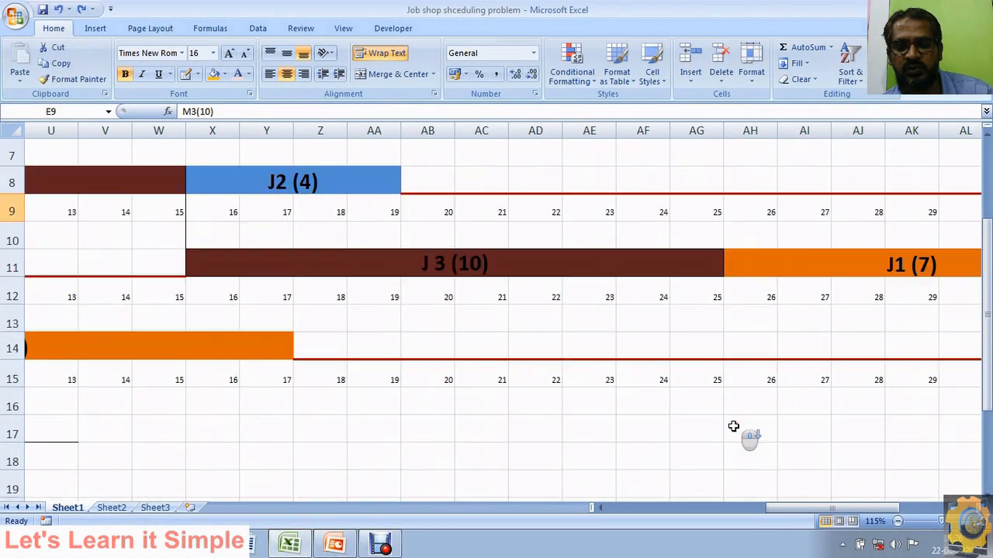
{"action": "scroll", "coordinate": [731, 426], "scroll_direction": "down", "scroll_amount": 1}
{"action": "scroll", "coordinate": [707, 495], "scroll_direction": "down", "scroll_amount": 3}
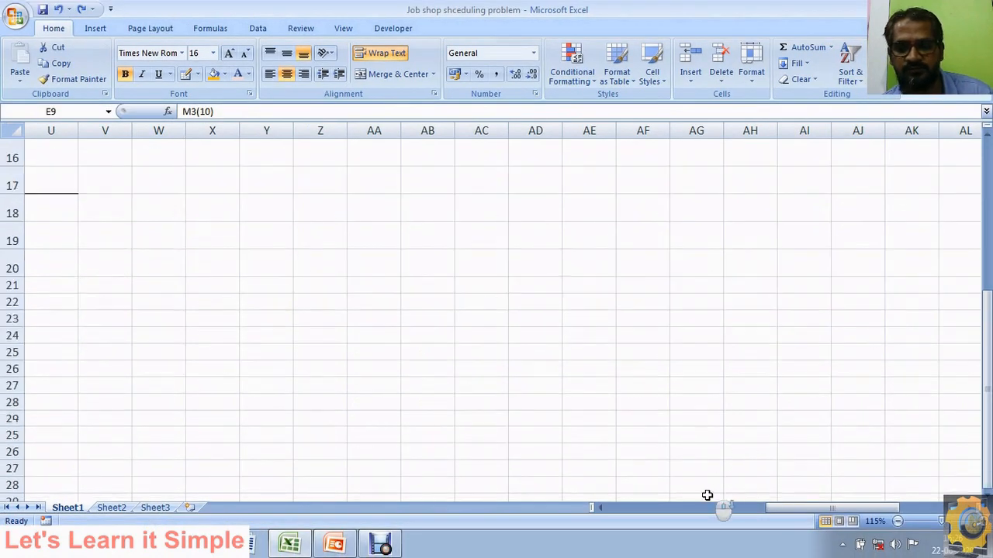
{"action": "scroll", "coordinate": [709, 470], "scroll_direction": "up", "scroll_amount": 3}
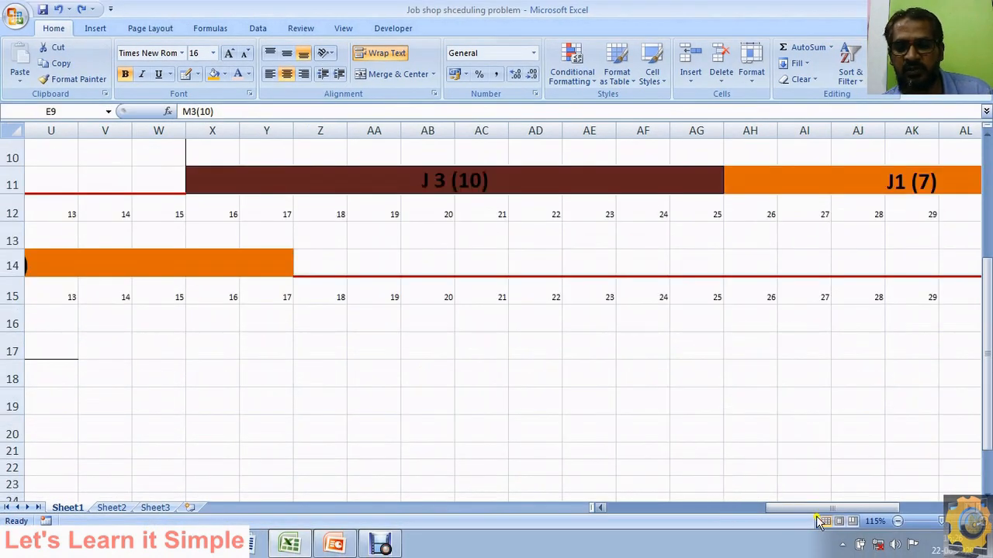
{"action": "scroll", "coordinate": [775, 435], "scroll_direction": "left", "scroll_amount": 4}
{"action": "scroll", "coordinate": [775, 426], "scroll_direction": "up", "scroll_amount": 2}
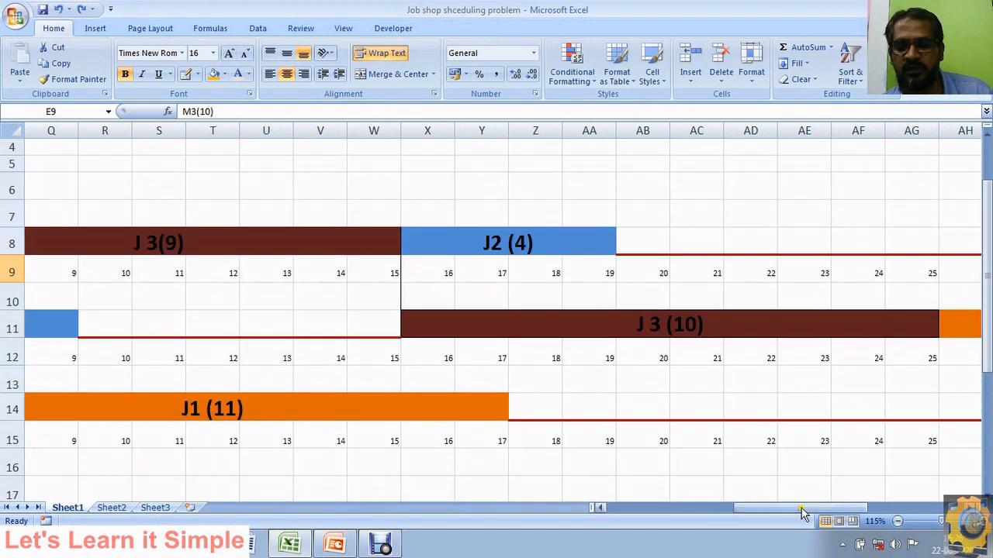
{"action": "left_click_drag", "start_coordinate": [787, 507], "coordinate": [845, 508]}
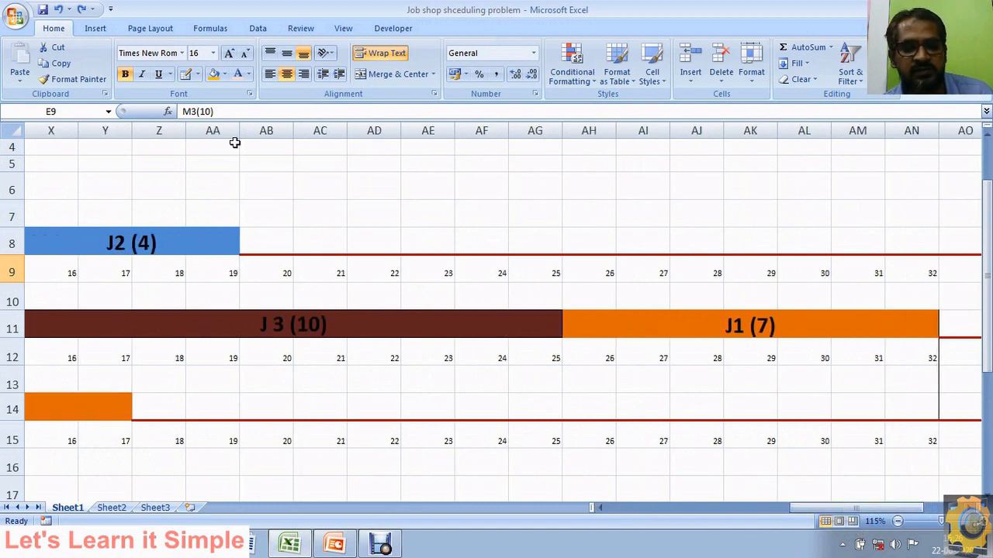
- Draw a border outline for job J3's bar on machine M3 in AH14:AQ14, from time 25 to 35
{"action": "left_click", "coordinate": [198, 76]}
{"action": "left_click", "coordinate": [306, 352]}
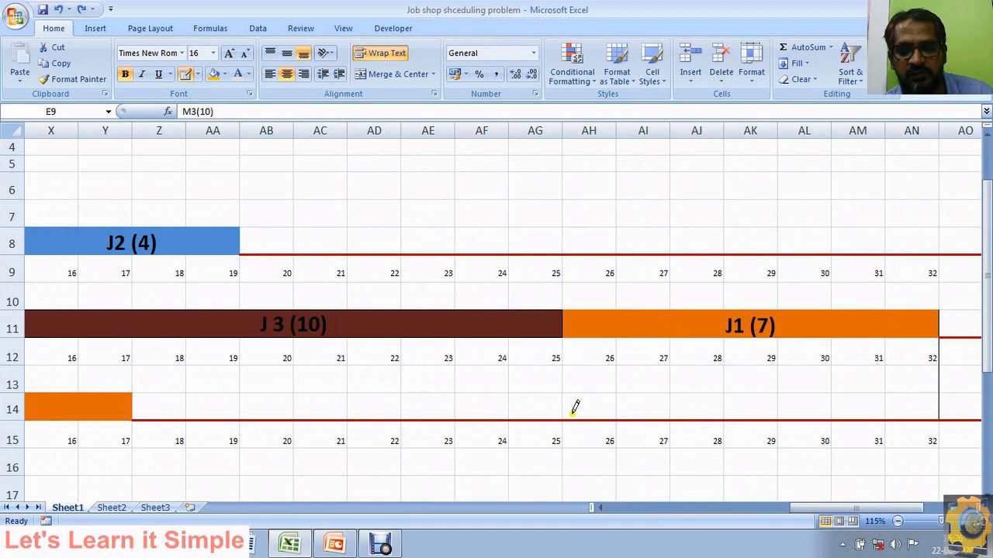
{"action": "left_click_drag", "start_coordinate": [567, 399], "coordinate": [969, 402]}
{"action": "left_click_drag", "start_coordinate": [853, 508], "coordinate": [900, 509]}
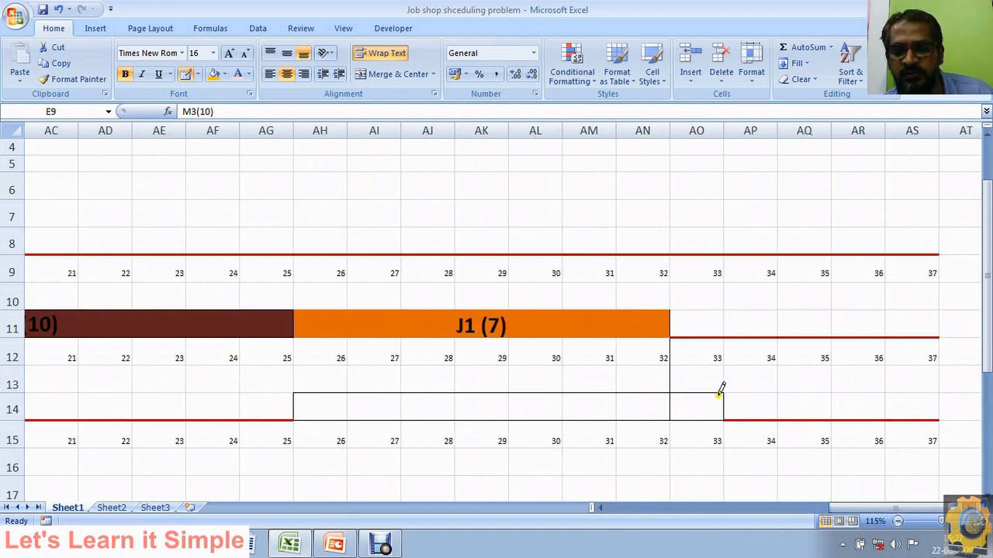
{"action": "mouse_move", "coordinate": [718, 392]}
{"action": "left_mouse_down"}
{"action": "mouse_move", "coordinate": [798, 408]}
{"action": "mouse_move", "coordinate": [377, 406]}
{"action": "mouse_move", "coordinate": [311, 375]}
{"action": "left_mouse_up"}
{"action": "key", "text": "Escape"}
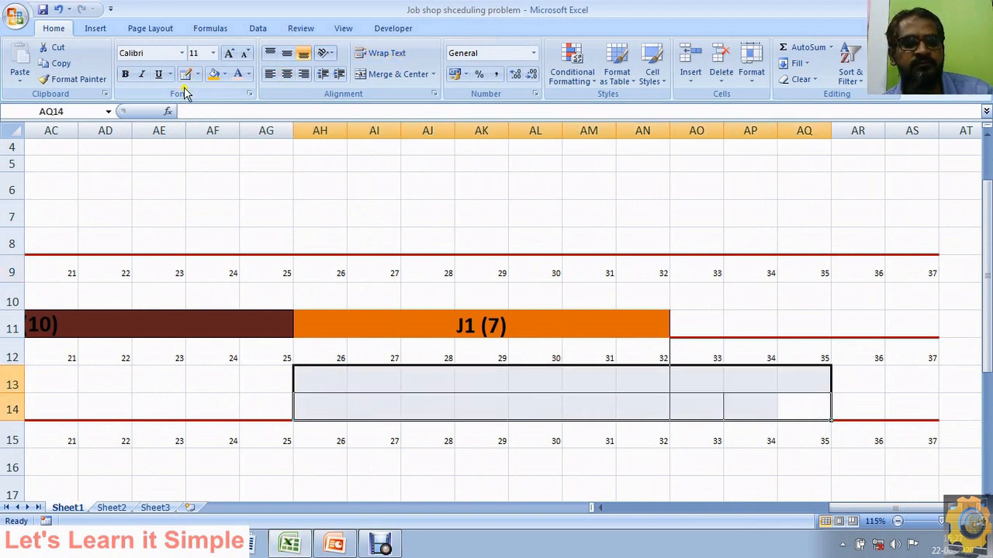
- Try to merge and center AH13:AQ14 with wrapped, middle-aligned text, and undo it
{"action": "left_click", "coordinate": [371, 73]}
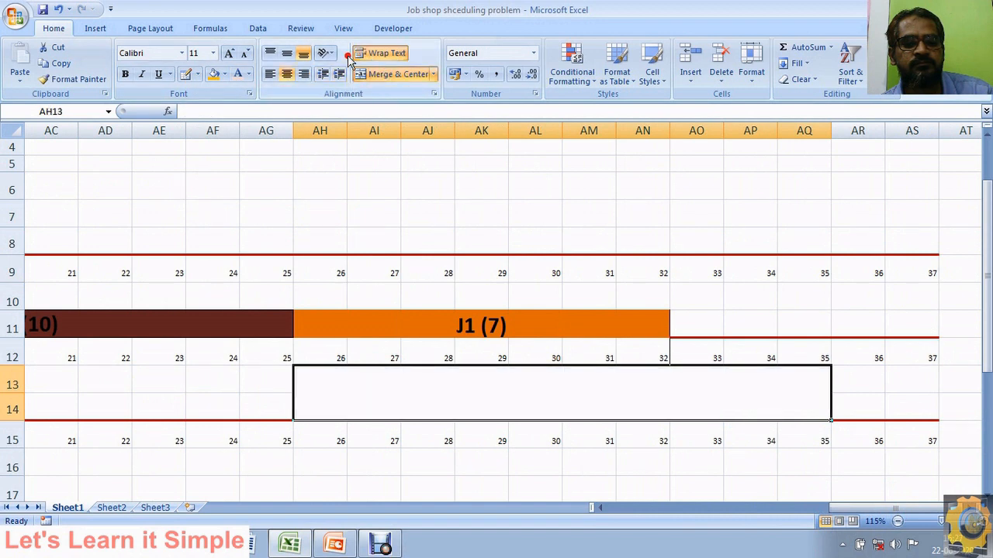
{"action": "left_click", "coordinate": [291, 51]}
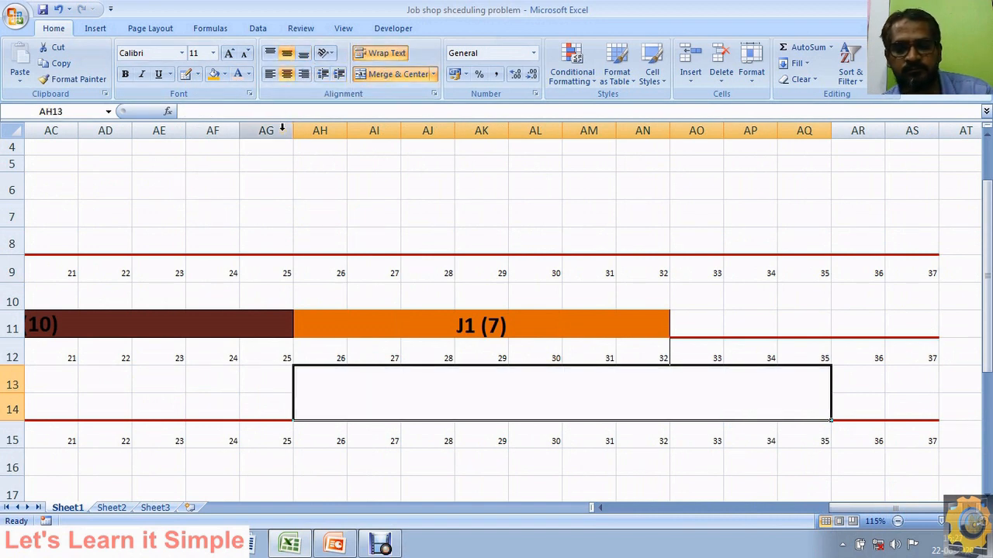
{"action": "key", "text": "ctrl+z"}
- Merge and center AH14:AQ14 on machine M3 with wrapped, middle-aligned text
{"action": "left_click", "coordinate": [423, 407]}
{"action": "left_click_drag", "start_coordinate": [328, 410], "coordinate": [787, 410]}
{"action": "left_click", "coordinate": [397, 73]}
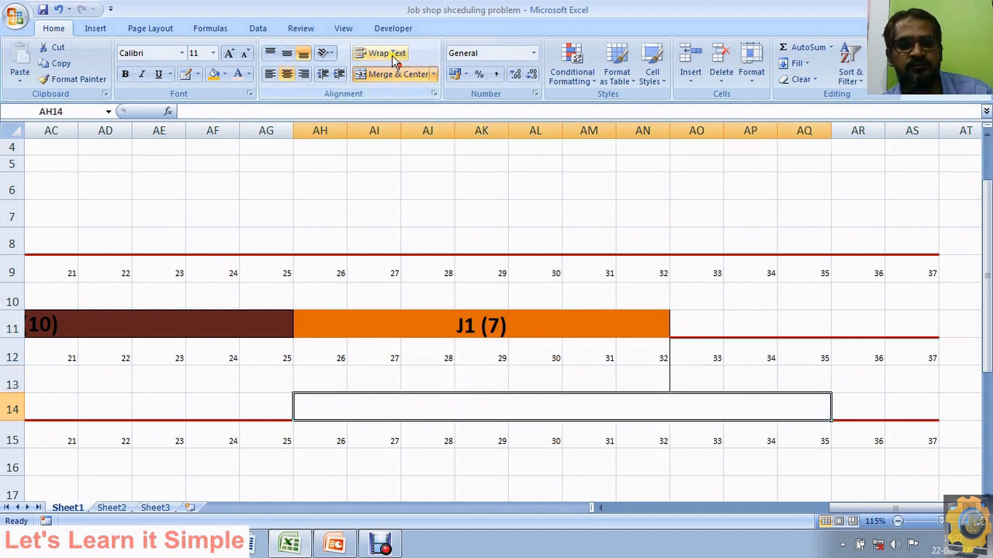
{"action": "left_click", "coordinate": [288, 52]}
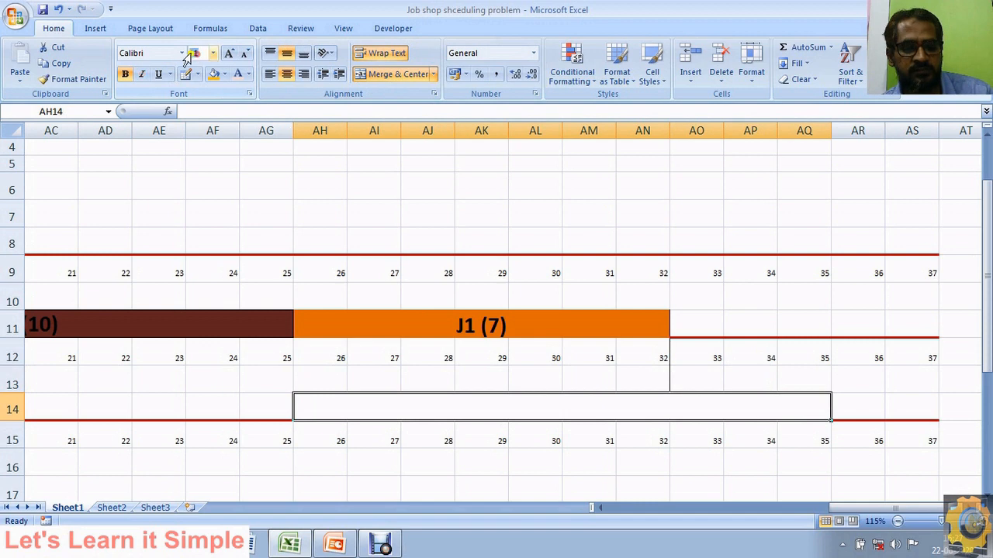
- Copy job J3's "J 3 (10)" bar from machine M2 into the merged AH14:AQ14 block on machine M3
{"action": "left_click", "coordinate": [527, 473]}
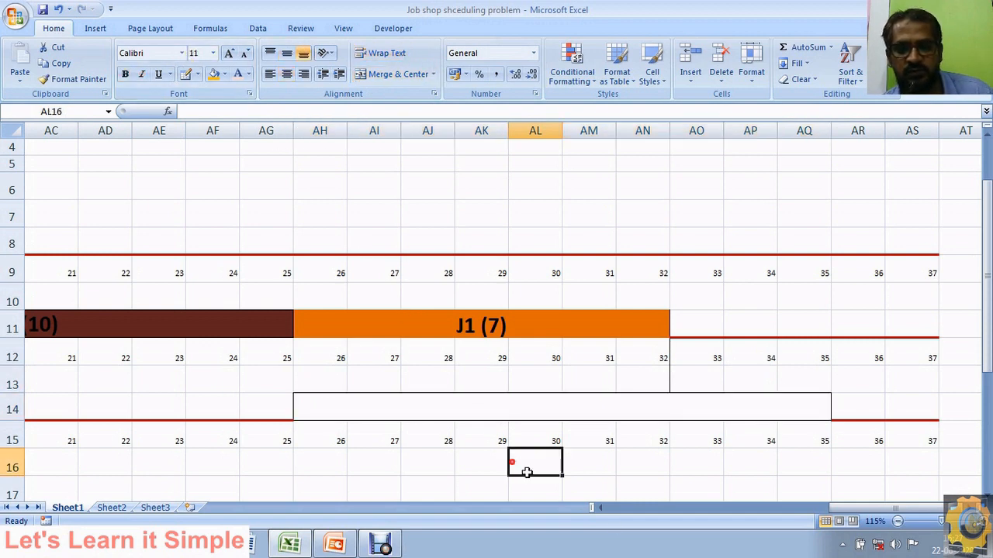
{"action": "left_click", "coordinate": [192, 326]}
{"action": "key", "text": "ctrl+c"}
{"action": "left_click", "coordinate": [383, 411]}
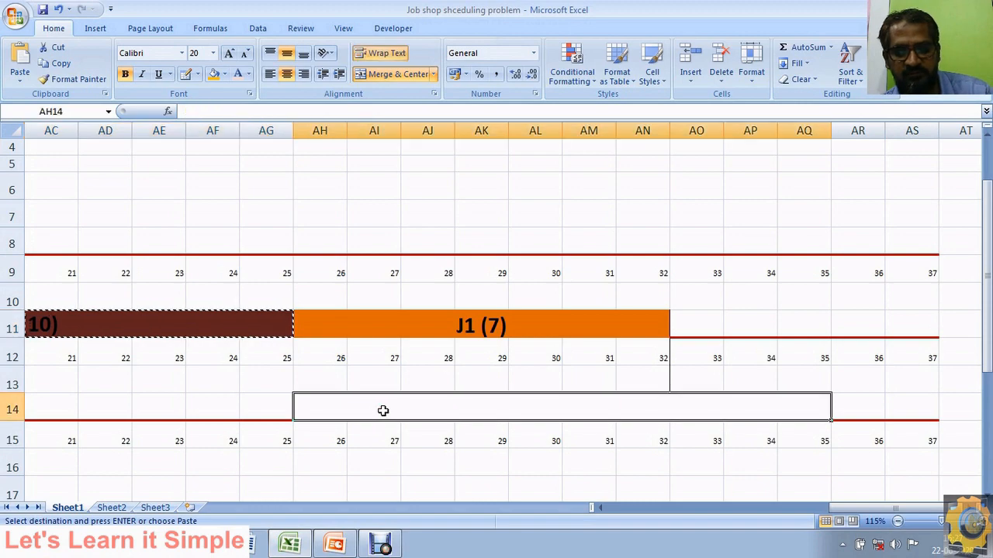
{"action": "key", "text": "ctrl+v"}
- Review the full Gantt chart across machines M1, M2 and M3, examining the idle gap before J1 on M3 and where the last operations end
{"action": "left_click_drag", "start_coordinate": [833, 509], "coordinate": [785, 526]}
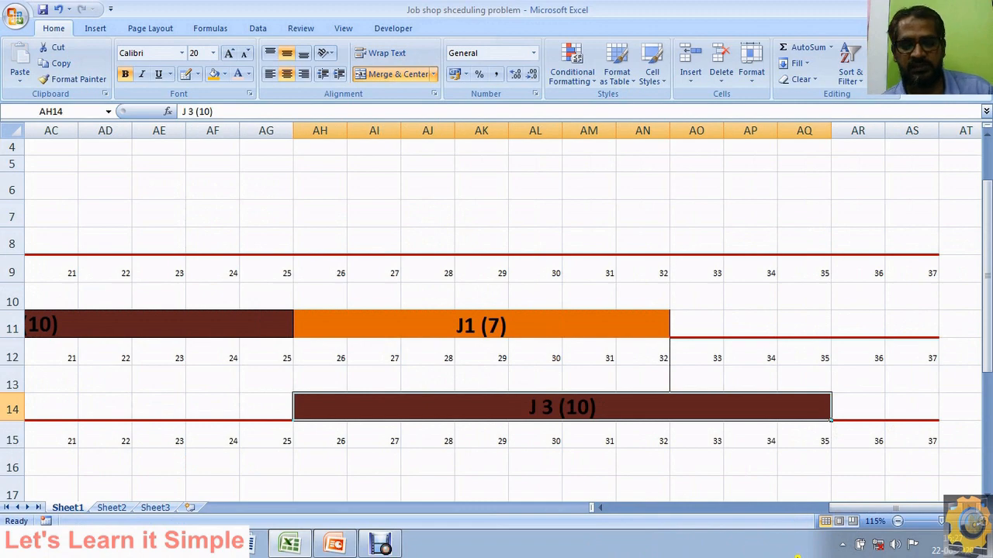
{"action": "scroll", "coordinate": [797, 554], "scroll_direction": "down", "scroll_amount": 3, "text": "ctrl"}
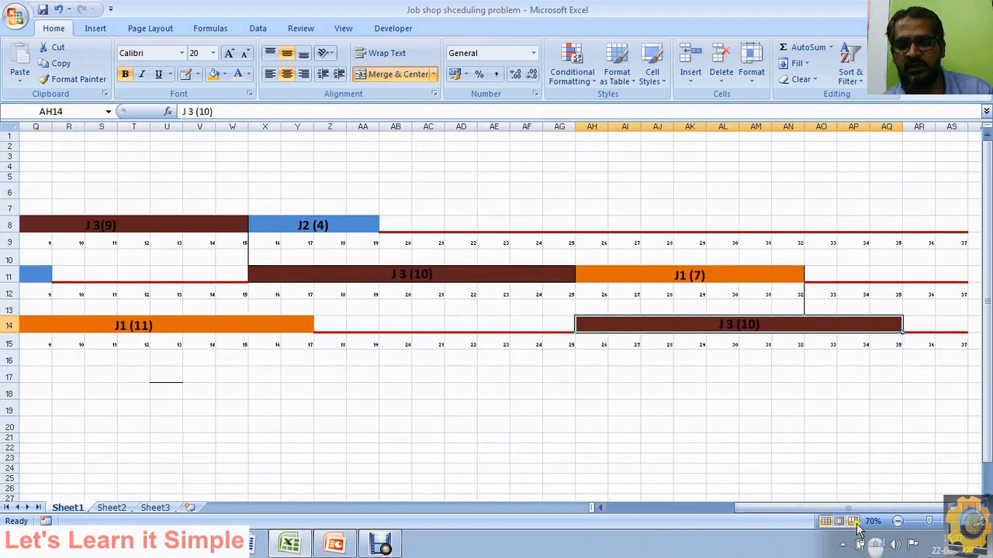
{"action": "left_click_drag", "start_coordinate": [848, 509], "coordinate": [747, 524]}
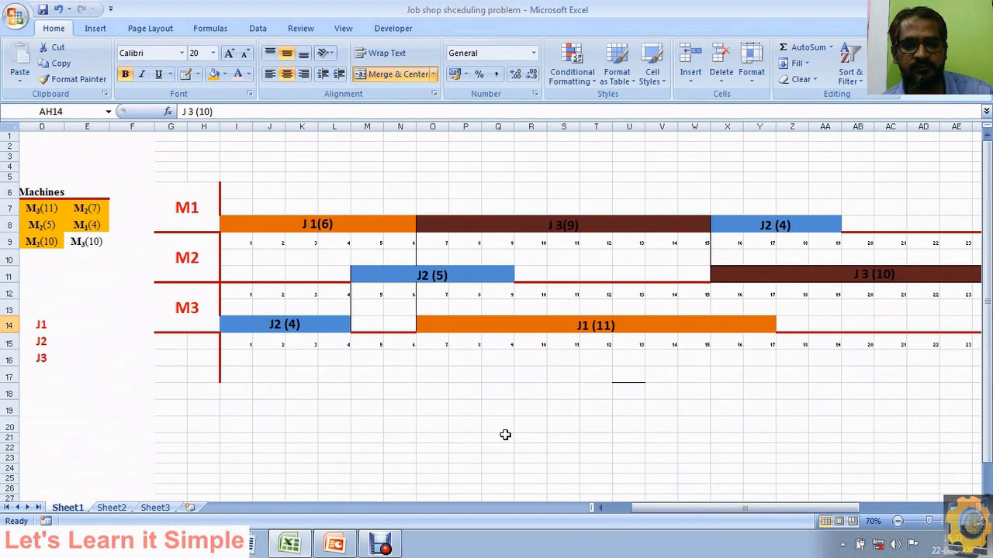
{"action": "left_click", "coordinate": [505, 437]}
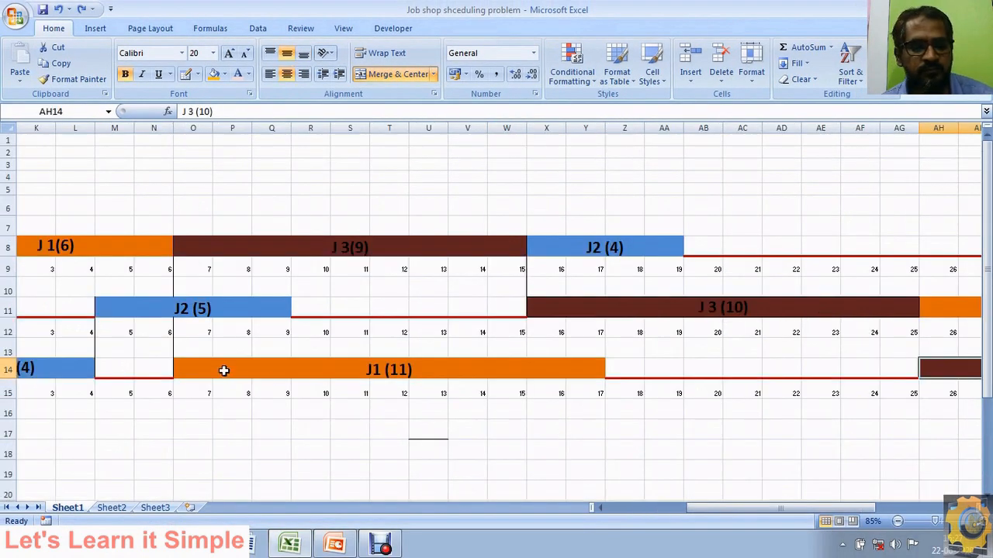
{"action": "left_click_drag", "start_coordinate": [223, 370], "coordinate": [128, 371]}
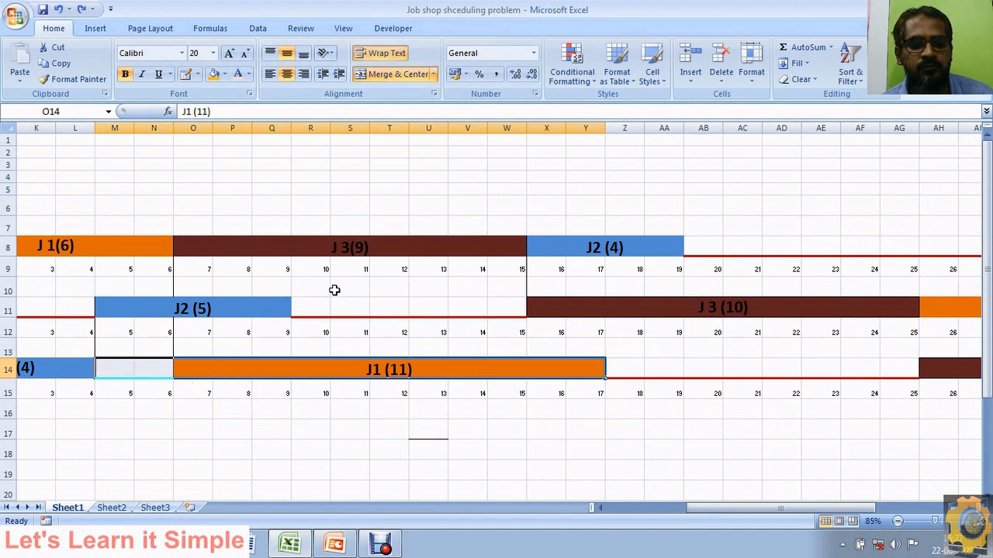
{"action": "left_click", "coordinate": [281, 365]}
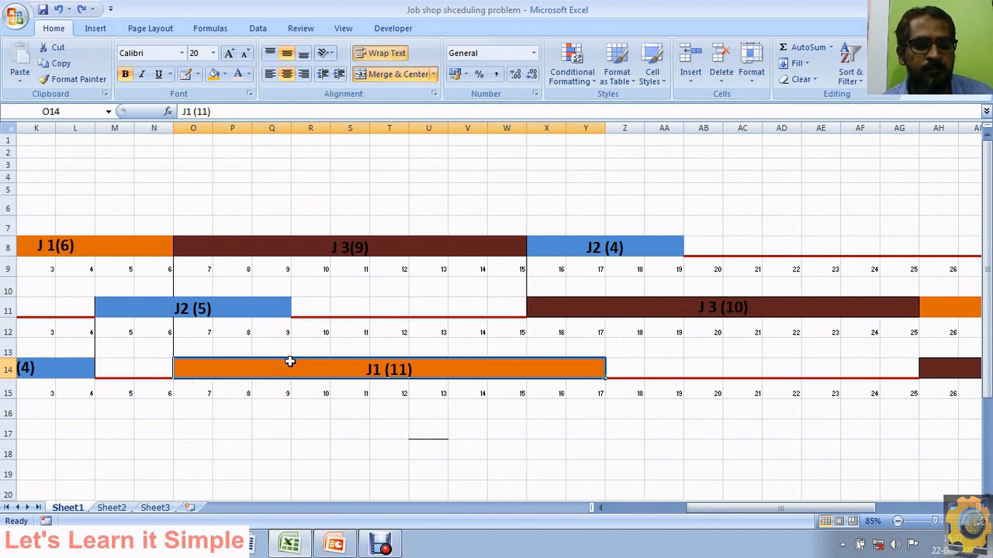
{"action": "left_click", "coordinate": [318, 432]}
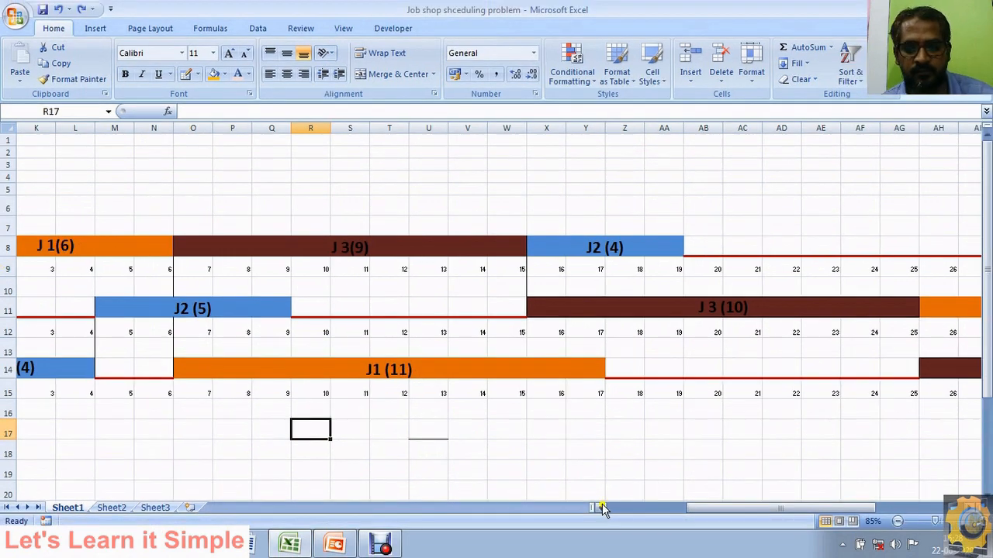
{"action": "scroll", "coordinate": [603, 509], "scroll_direction": "left", "scroll_amount": 4}
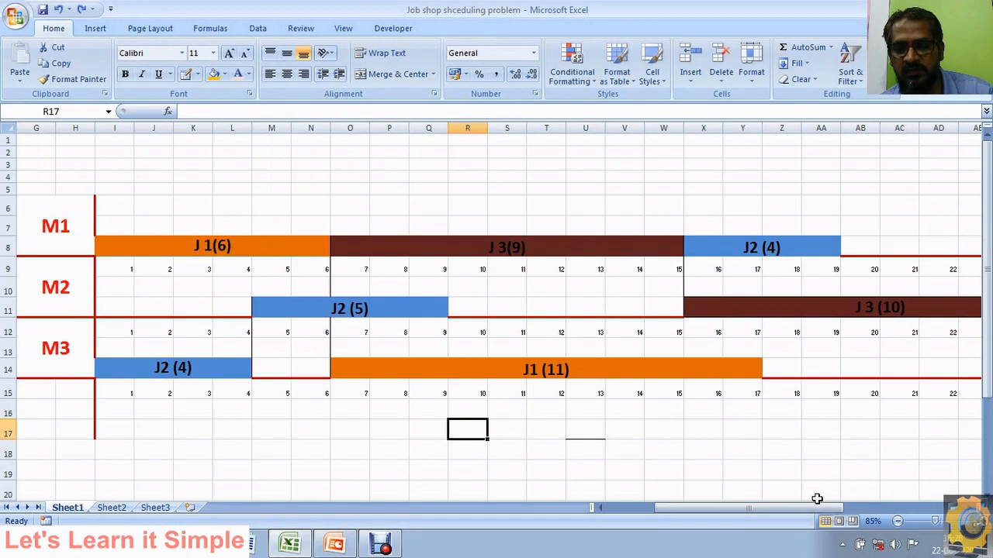
{"action": "left_click_drag", "start_coordinate": [817, 503], "coordinate": [934, 502]}
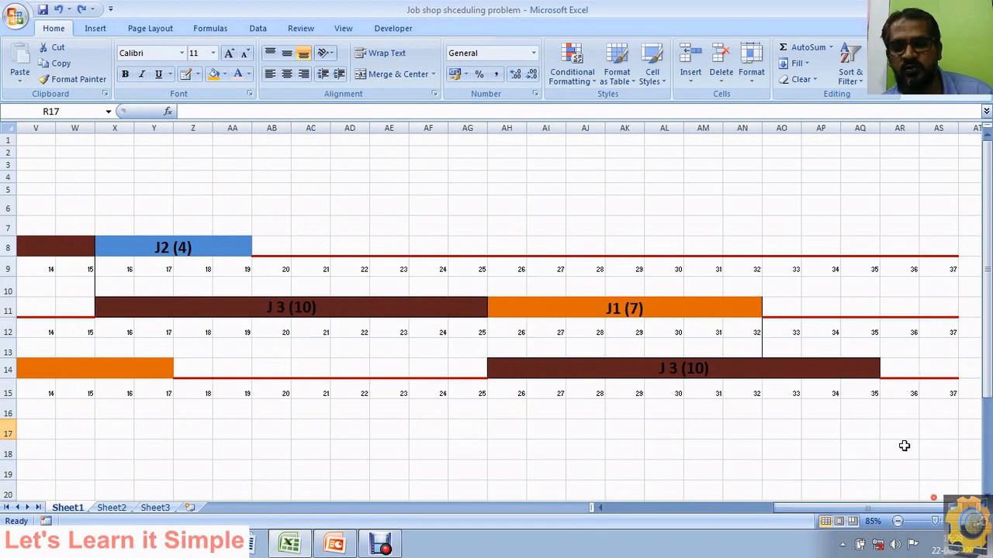
{"action": "left_click", "coordinate": [757, 332]}
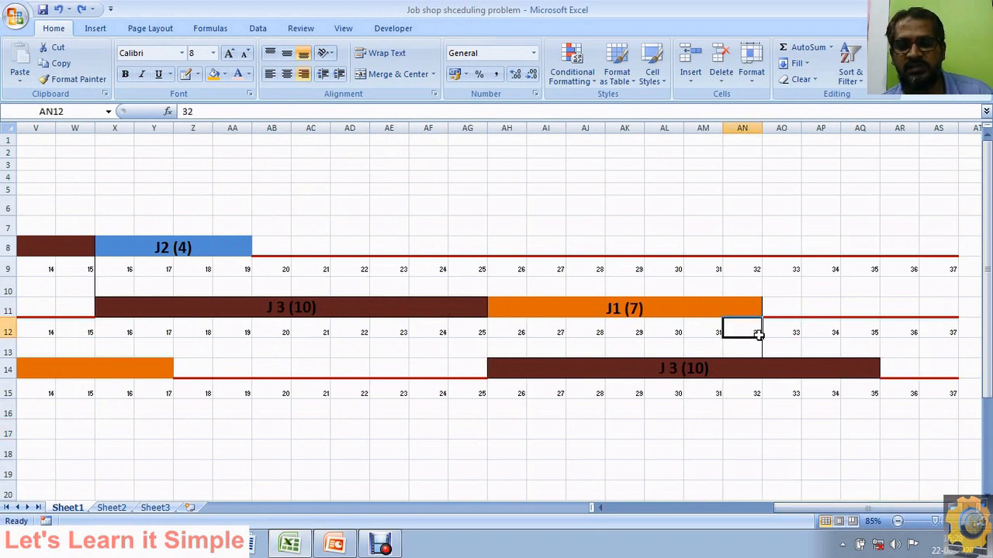
{"action": "left_click_drag", "start_coordinate": [816, 507], "coordinate": [617, 507]}
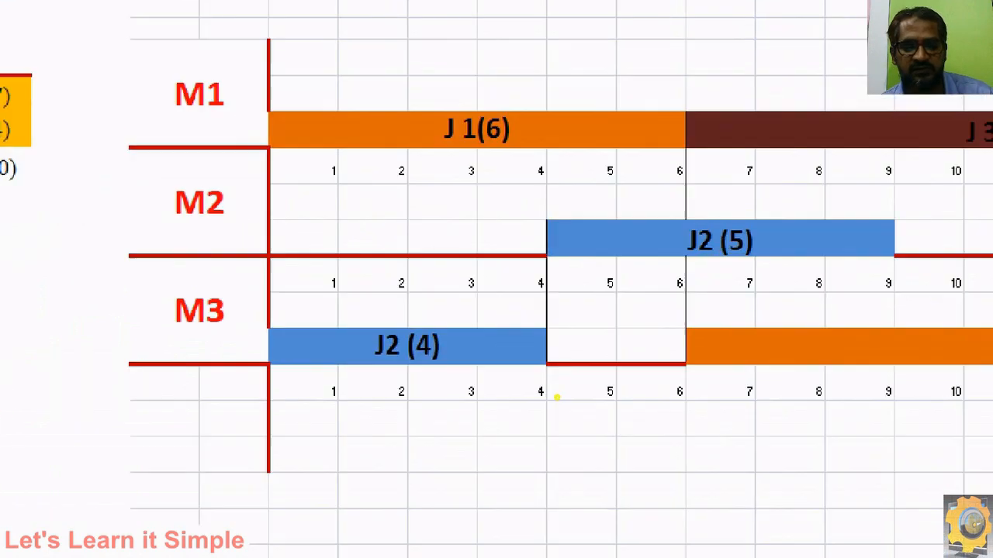